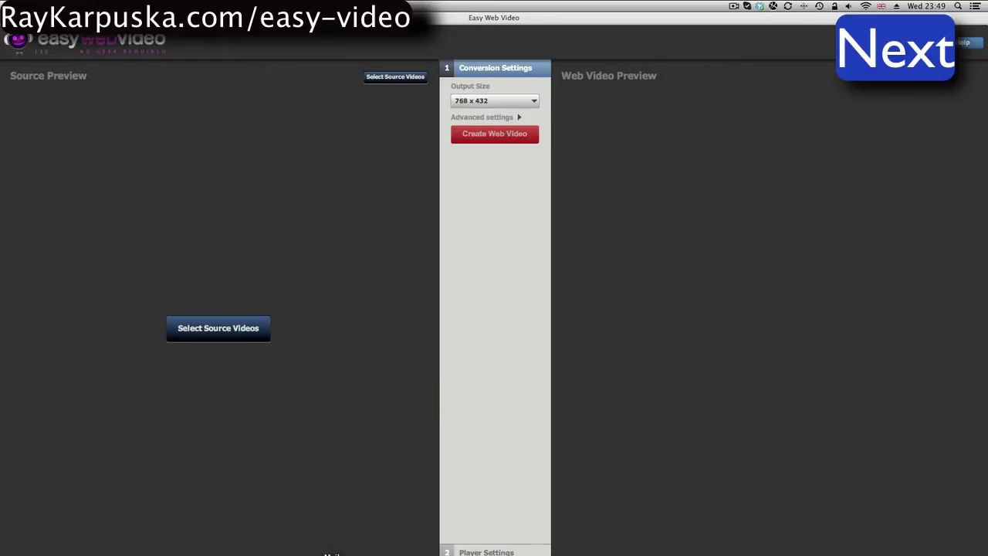
View the published example video page in the browser, then return to Easy Web Video.
left_click(352, 552)
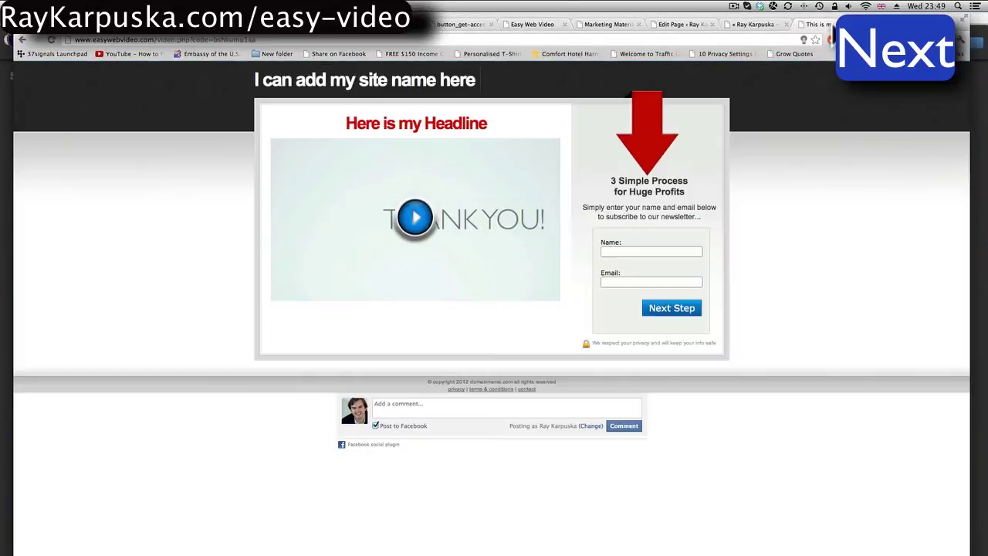
left_click(830, 25)
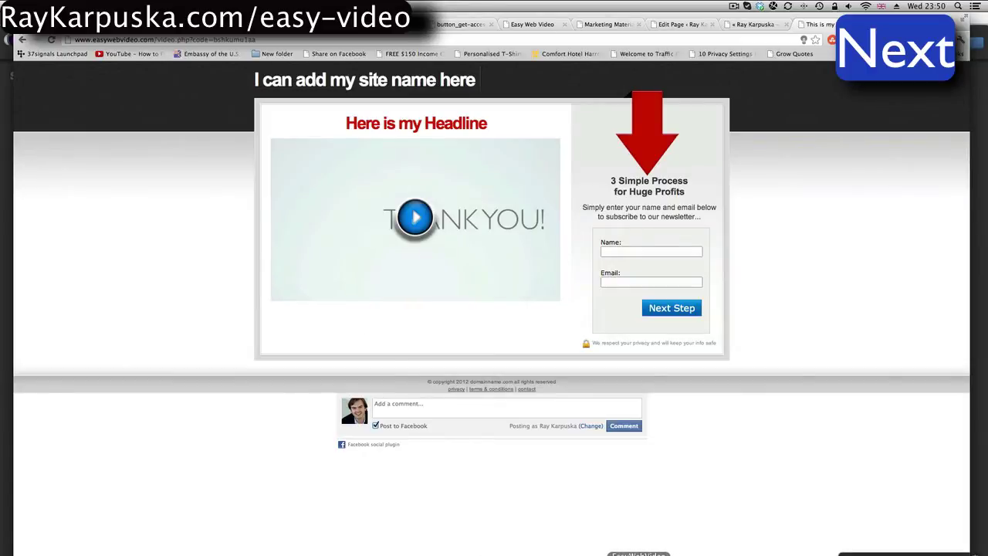
left_click(638, 552)
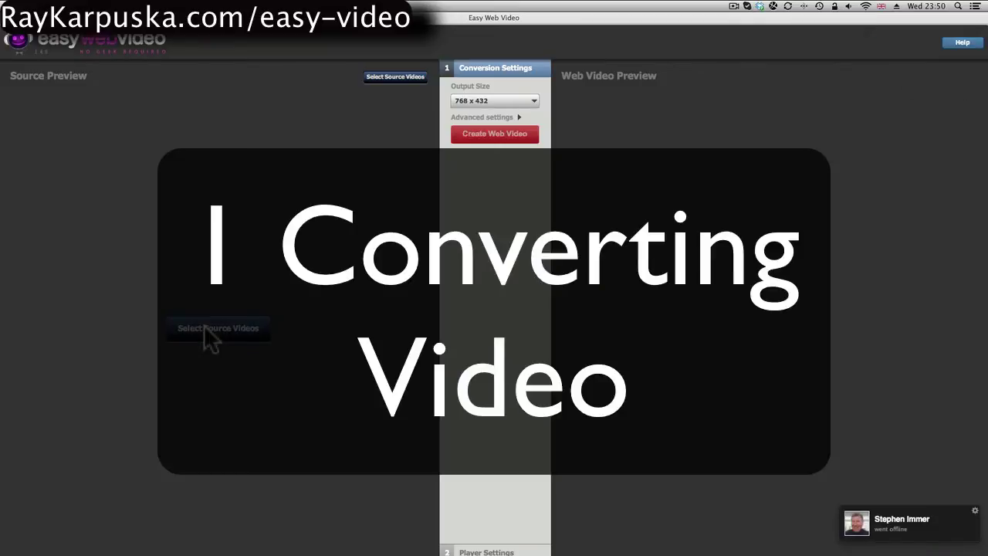
Load FB.mp4 as the first source video.
left_click(204, 325)
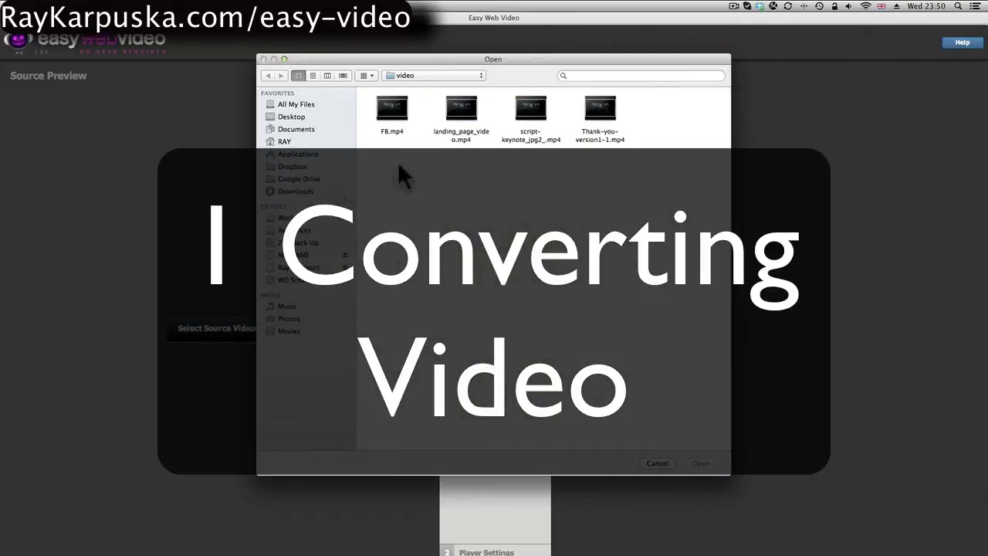
left_click(386, 110)
key("Return")
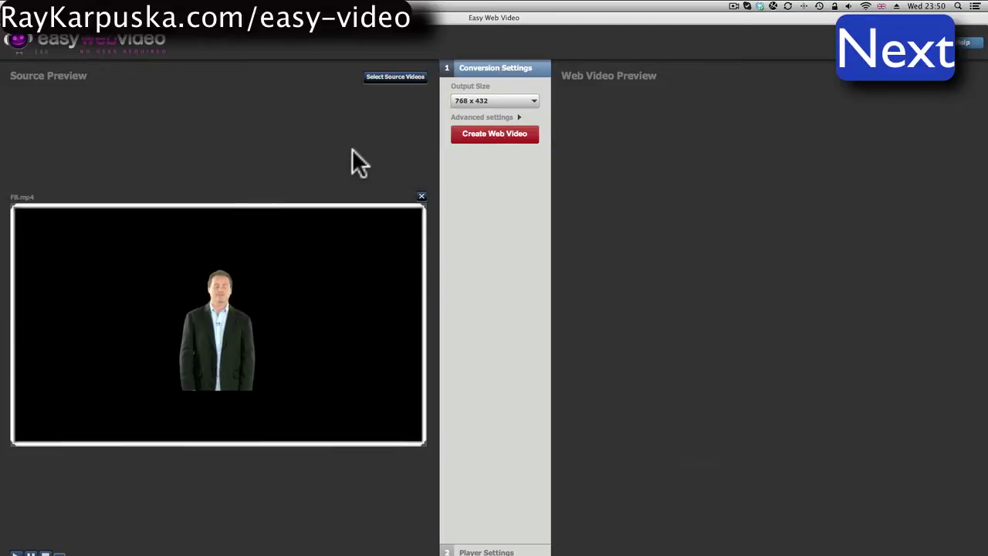
Add t_01.mp4 and t02.mp4 from the _TEMPLATE Project folder as further sources.
left_click(395, 80)
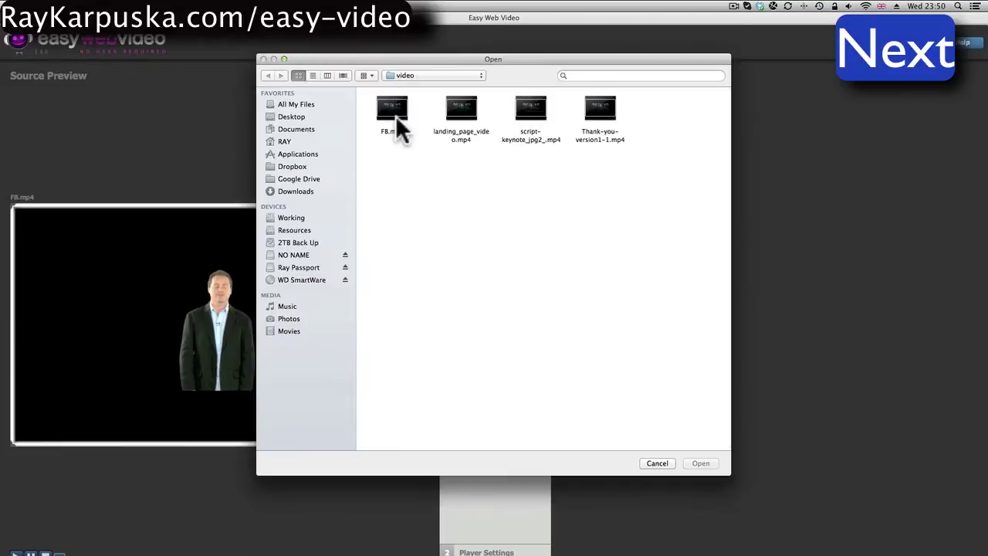
left_click(401, 77)
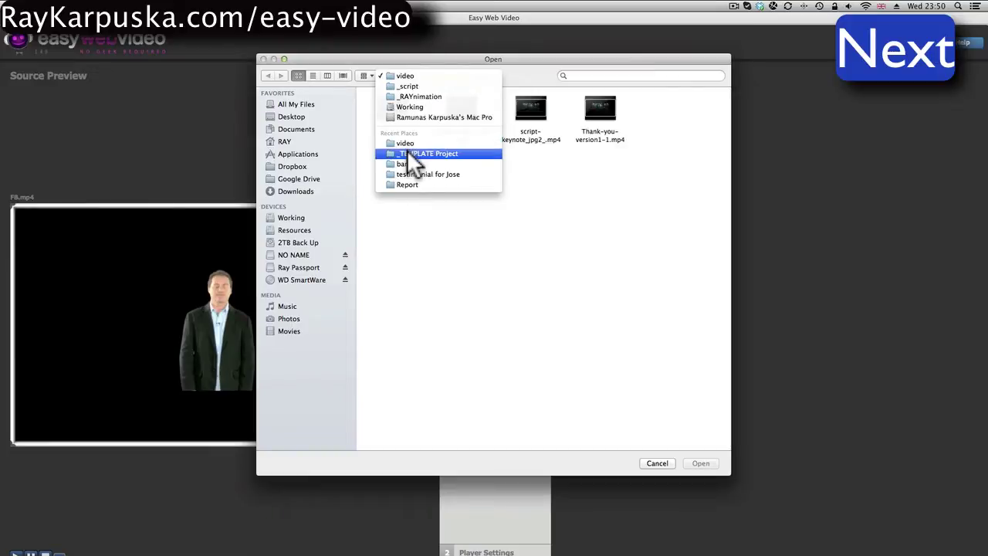
left_click(416, 152)
left_click(388, 109)
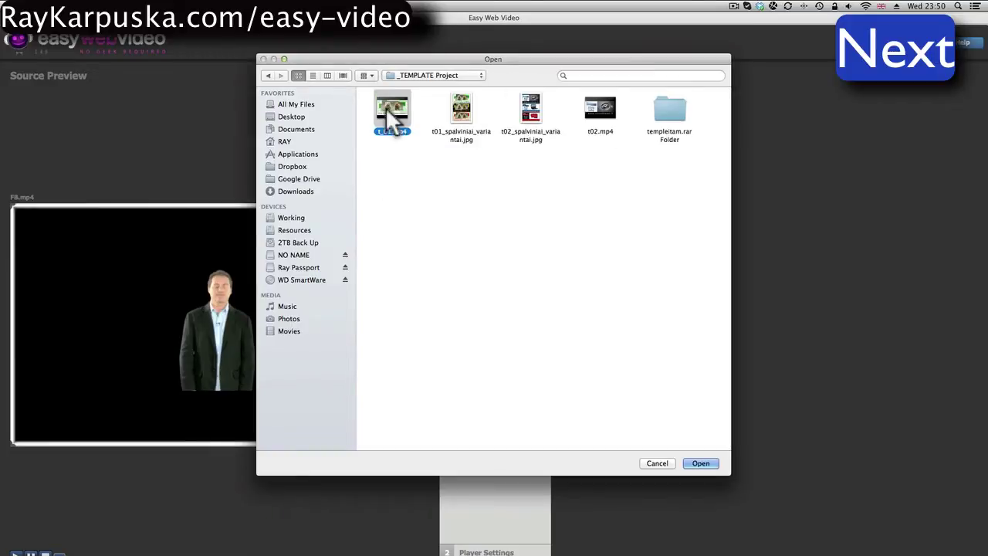
left_click(599, 112, "super")
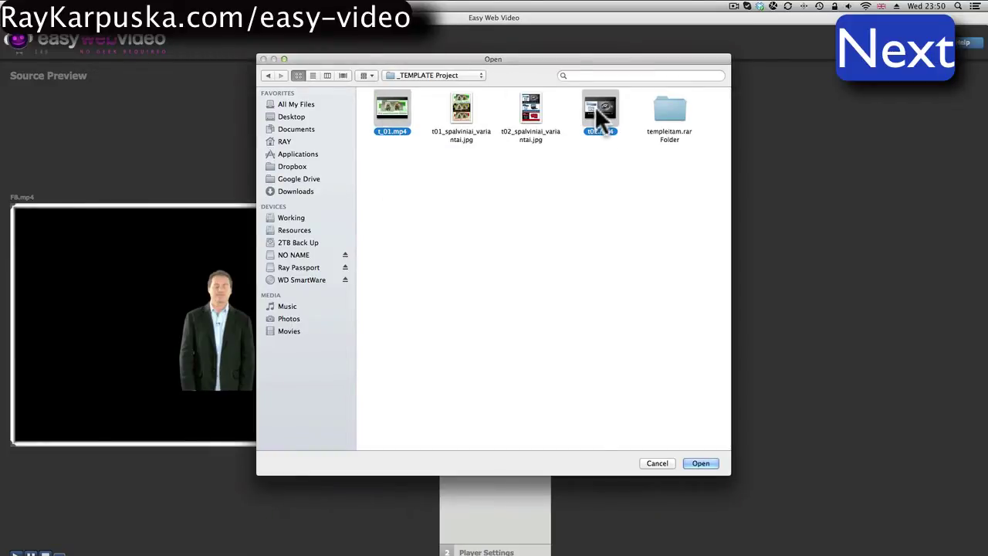
left_click(699, 464)
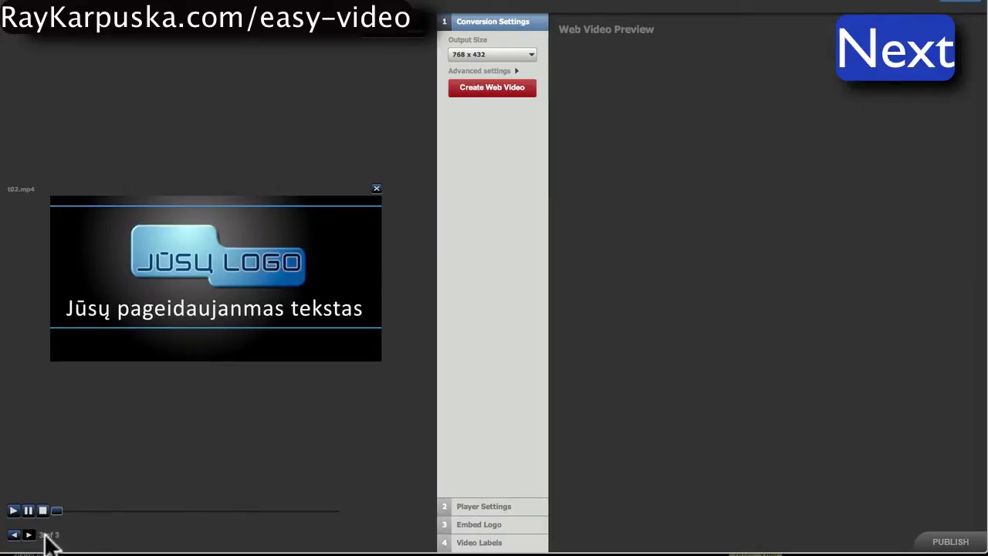
Go back to FB.mp4 and keep the 768 x 432 output size and 720 kbit/s bitrate.
left_click(15, 534)
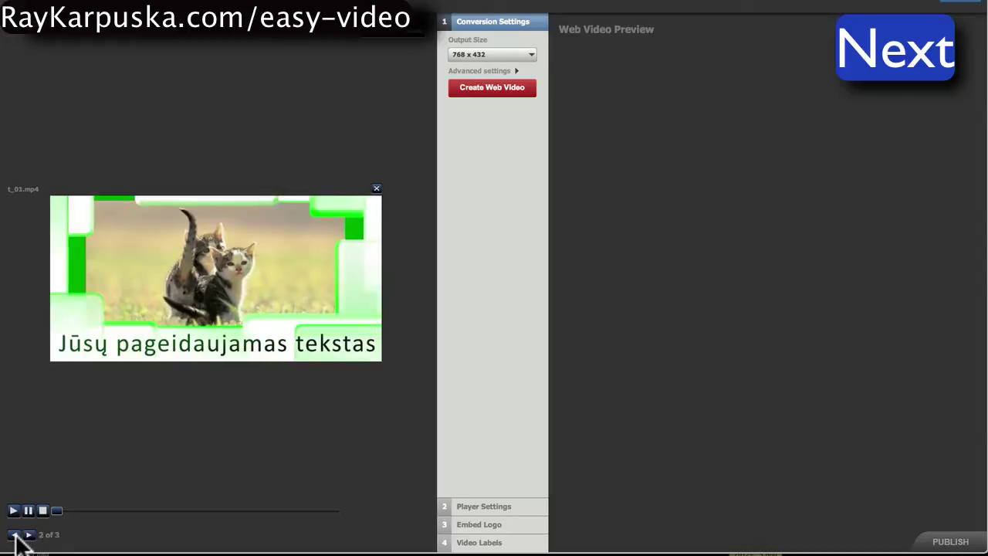
left_click(14, 535)
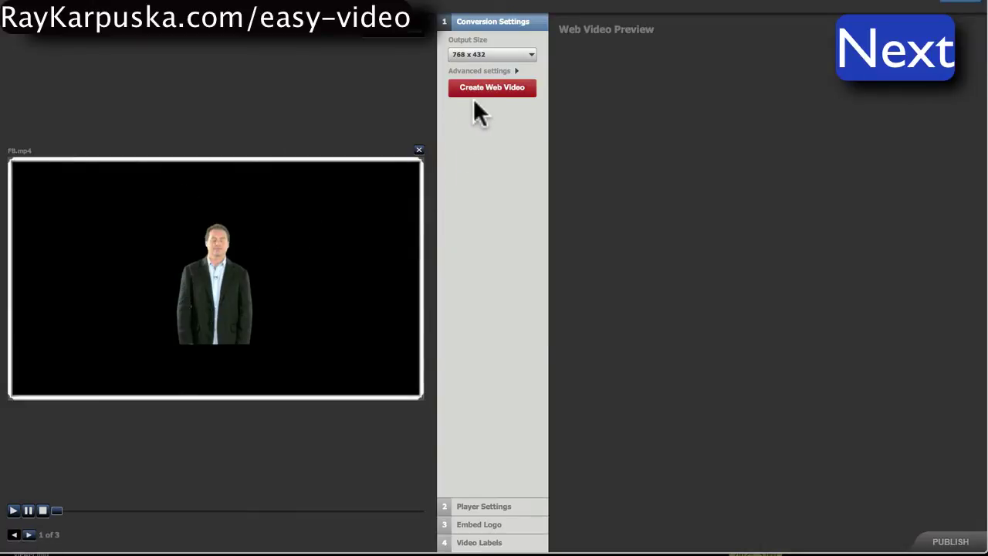
left_click(493, 55)
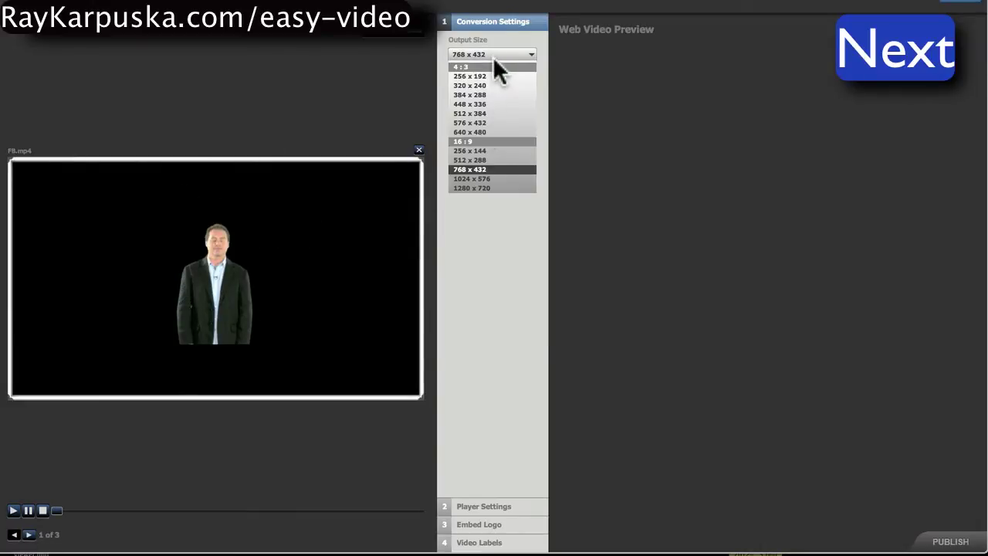
left_click(484, 167)
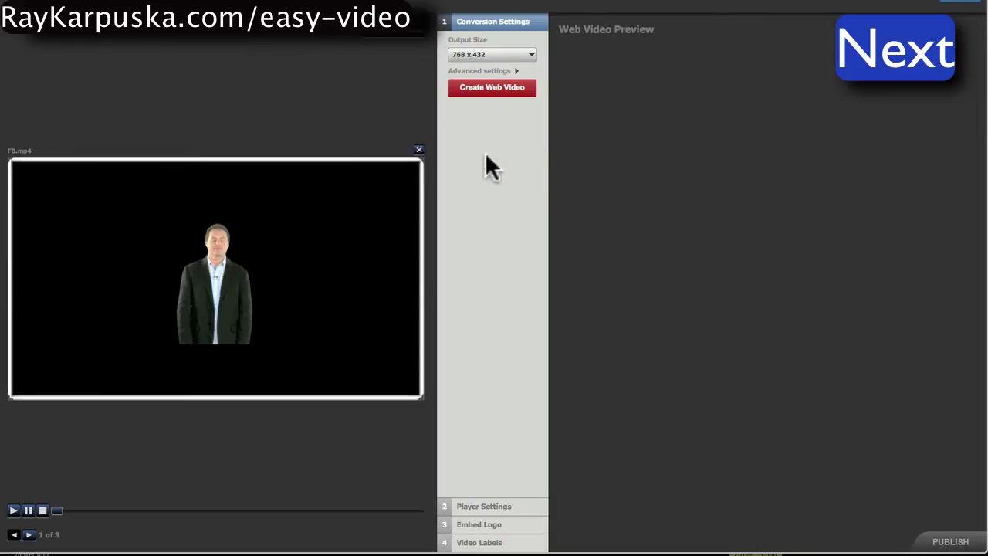
left_click(515, 69)
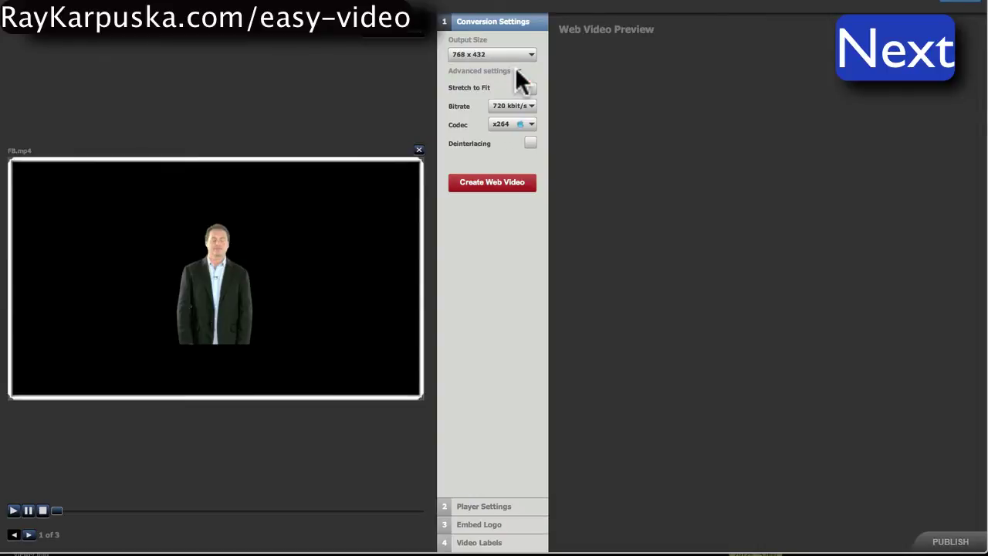
left_click(519, 103)
left_click(520, 103)
left_click(517, 71)
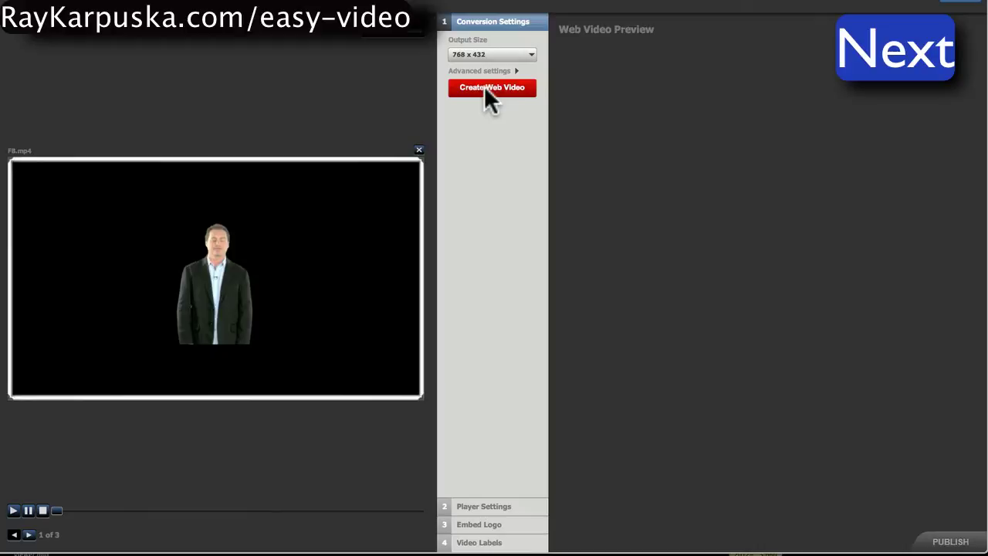
Convert the three source videos into a web video and wait for encoding to finish.
left_click(485, 87)
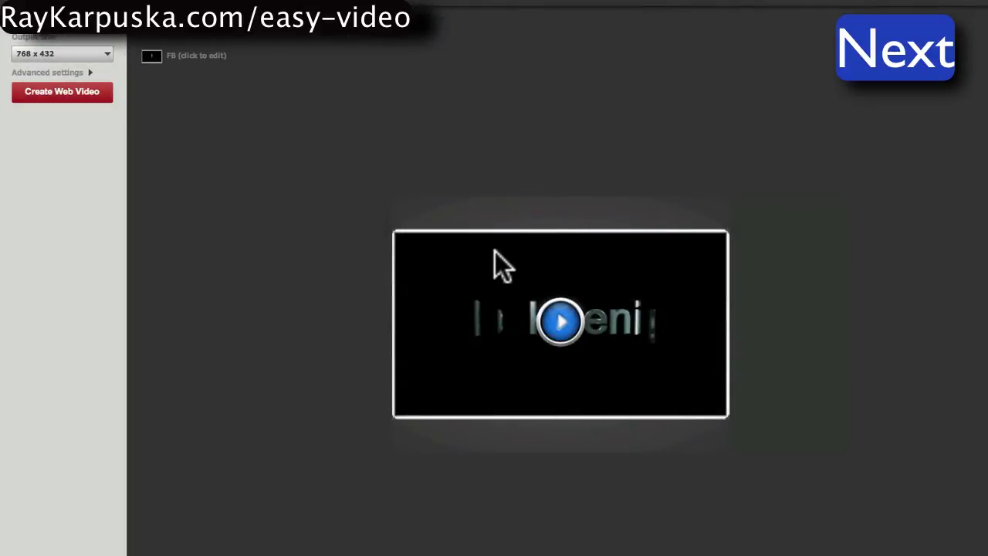
mouse_move(779, 249)
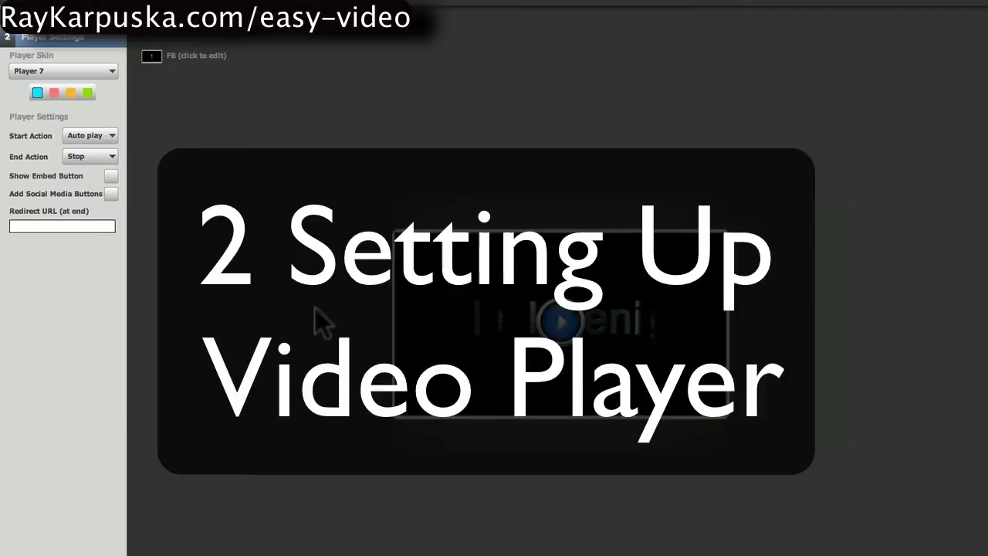
Apply the Player 2 skin to the player and pause the preview.
left_click(75, 71)
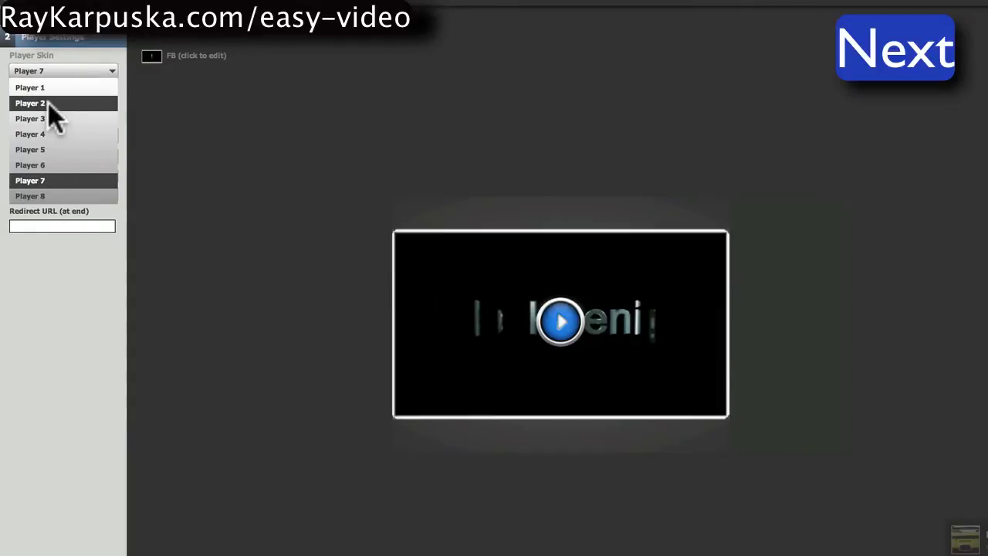
left_click(48, 104)
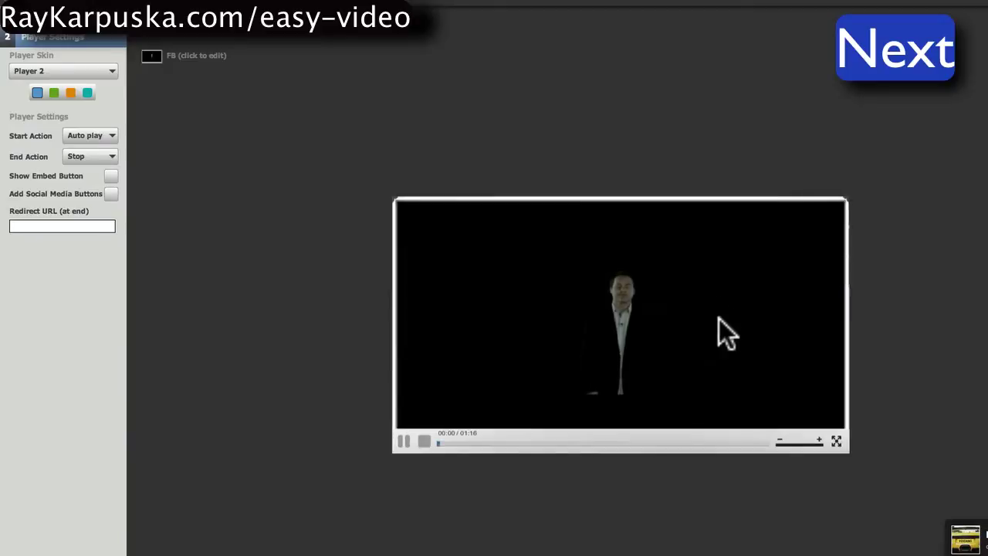
left_click(403, 440)
Rename the FB video title to 'My Presentation video', fixing a typo.
mouse_move(823, 224)
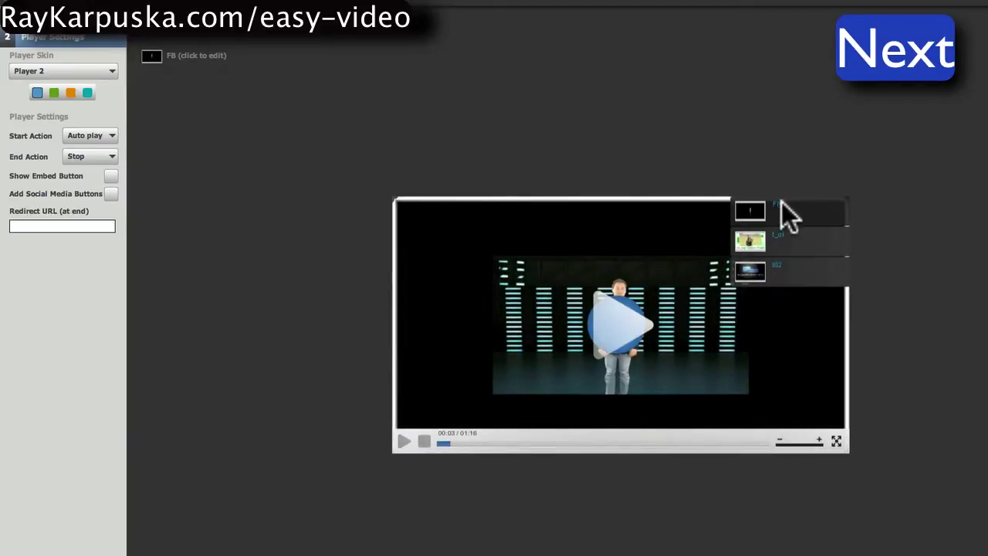
left_click(189, 56)
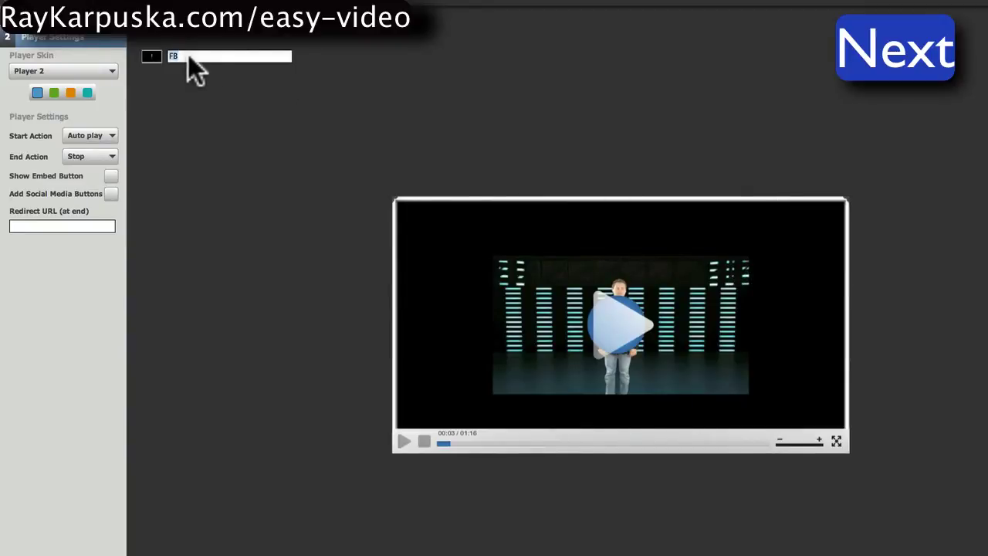
type("My ")
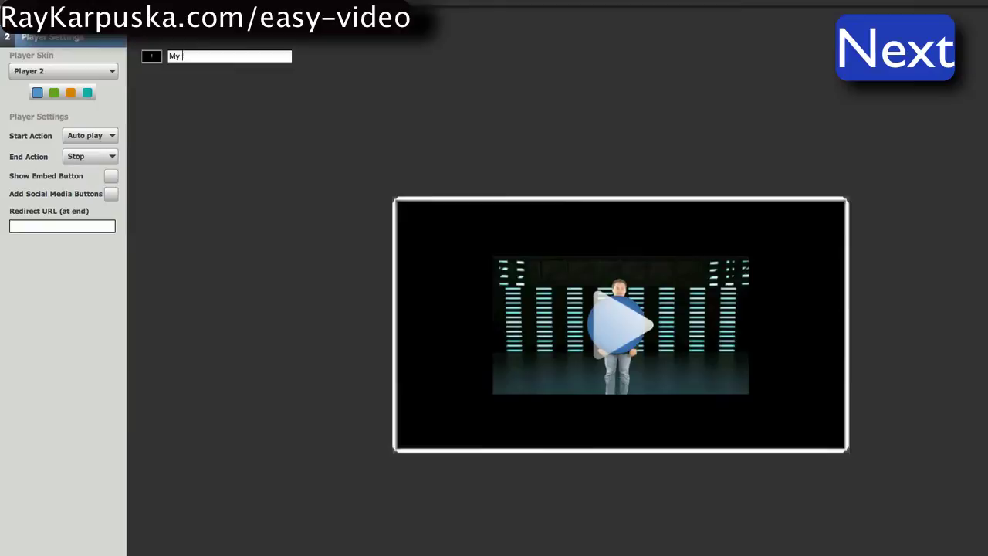
type("Presentaion")
key("BackSpace")
key("BackSpace")
key("BackSpace")
key("BackSpace")
key("BackSpace")
type("ation video")
left_click(258, 160)
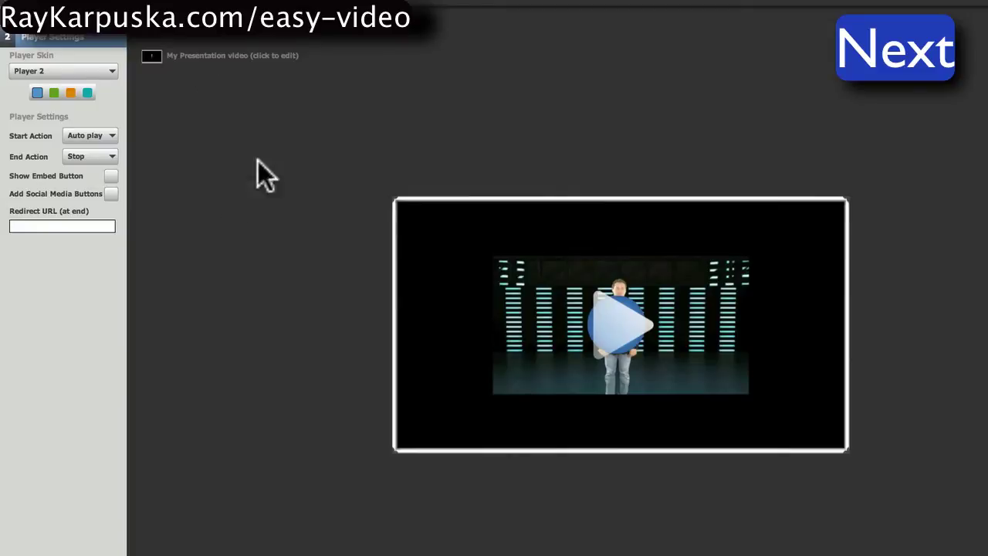
Select Player 2 again in the skin list and stop the preview playback.
mouse_move(690, 302)
mouse_move(838, 232)
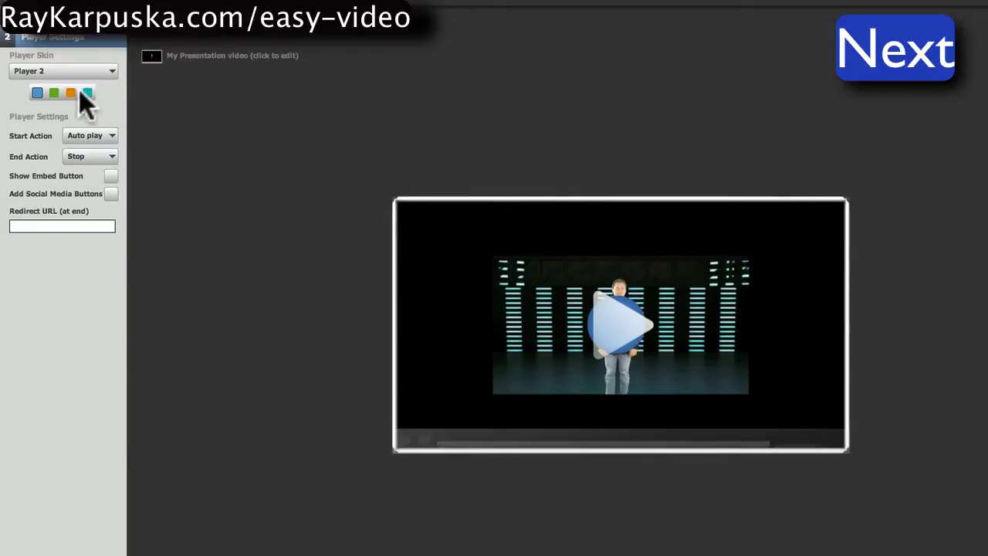
left_click(65, 70)
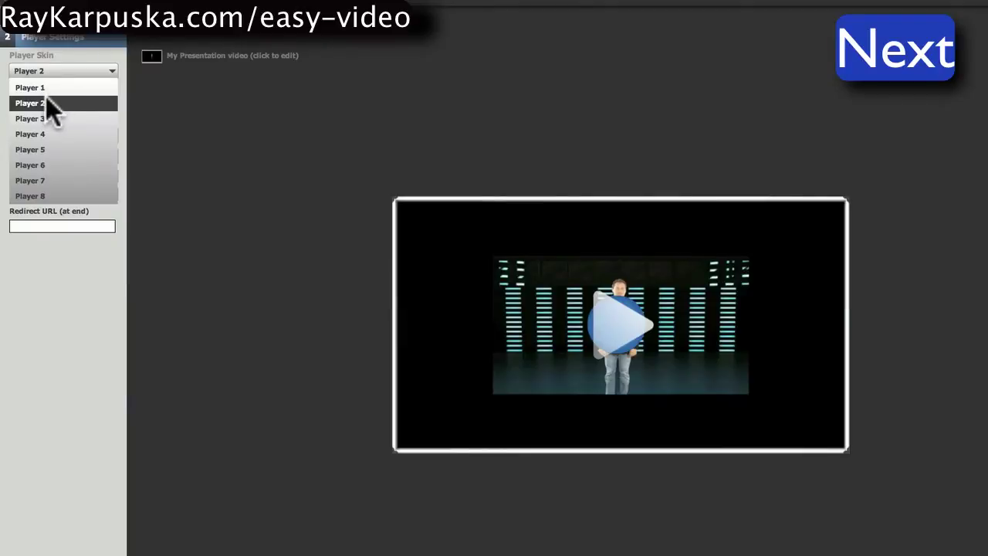
left_click(46, 100)
mouse_move(822, 216)
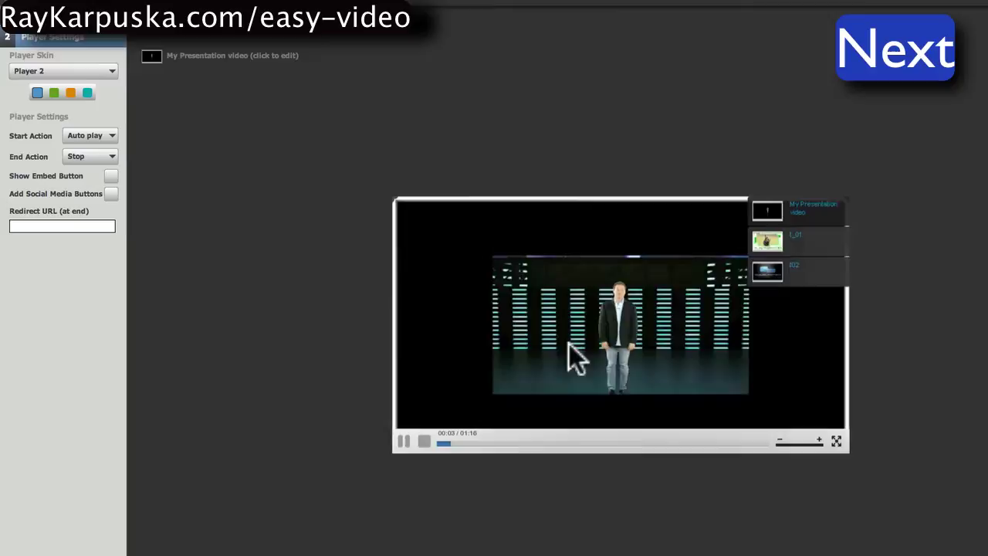
left_click(405, 442)
mouse_move(828, 216)
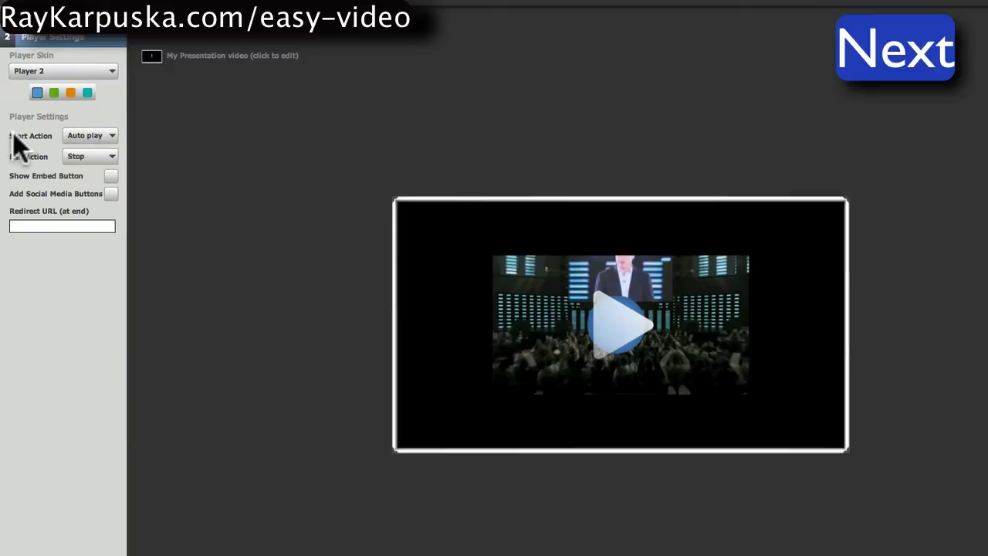
Keep Start Action on Auto play, set End Action to Stop, and leave social media buttons off.
left_click(104, 133)
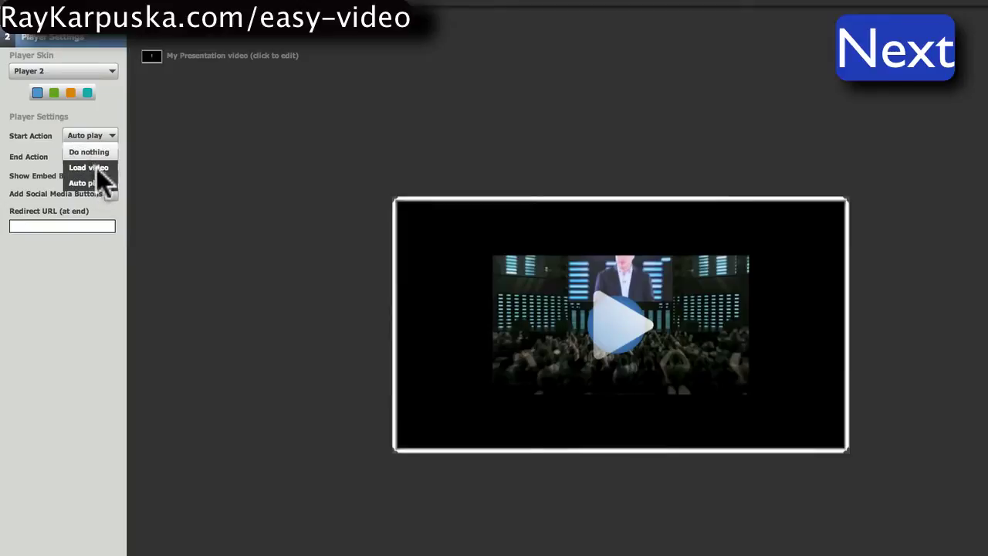
left_click(140, 156)
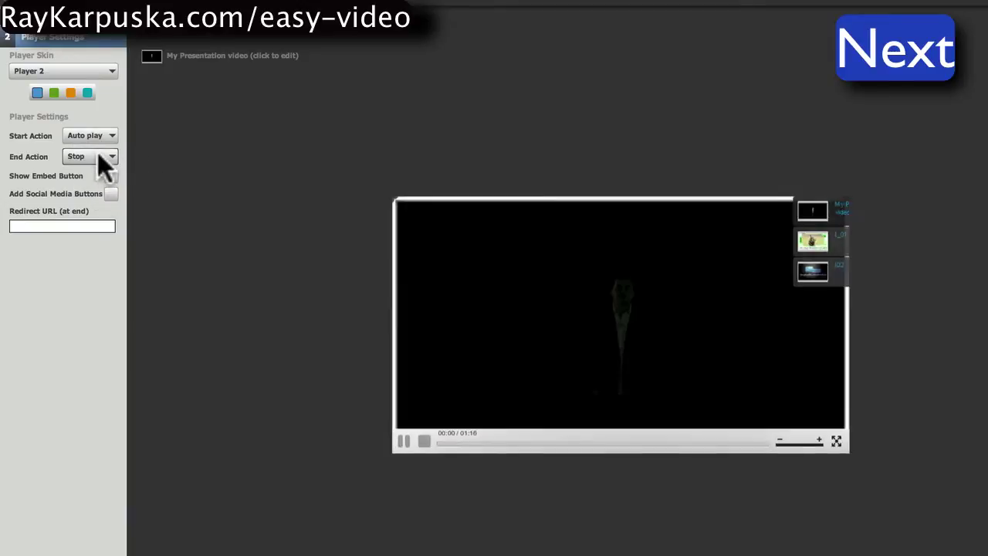
left_click(99, 156)
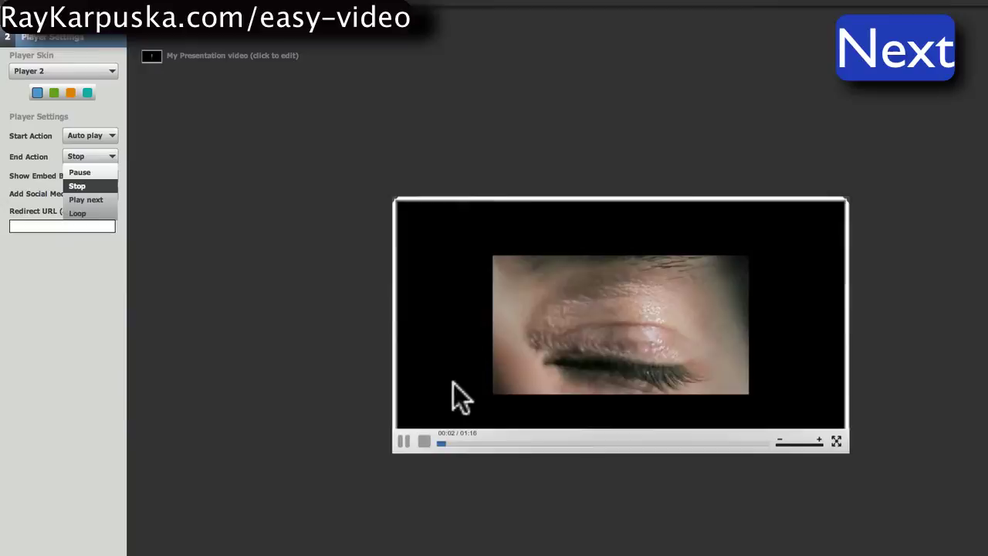
left_click(404, 437)
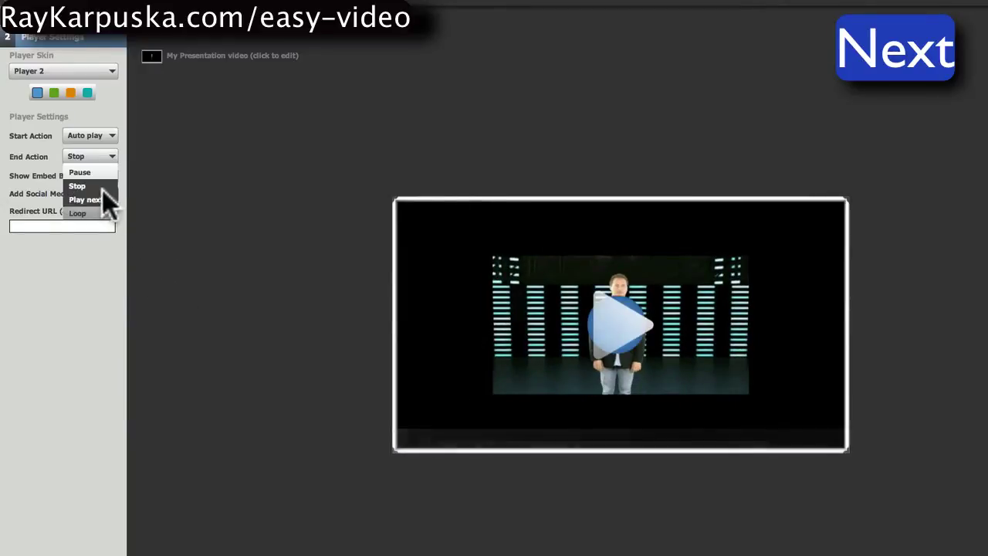
left_click(145, 150)
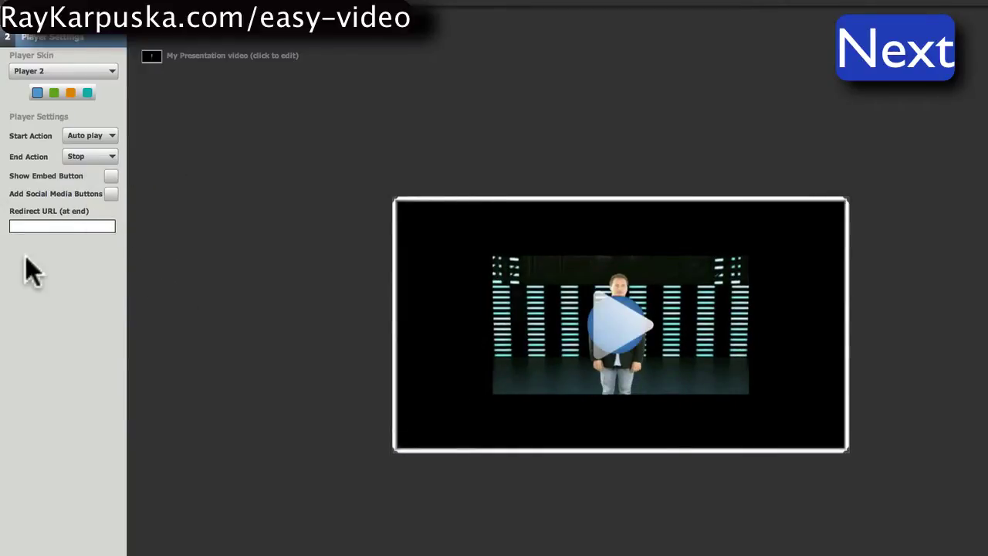
left_click(111, 193)
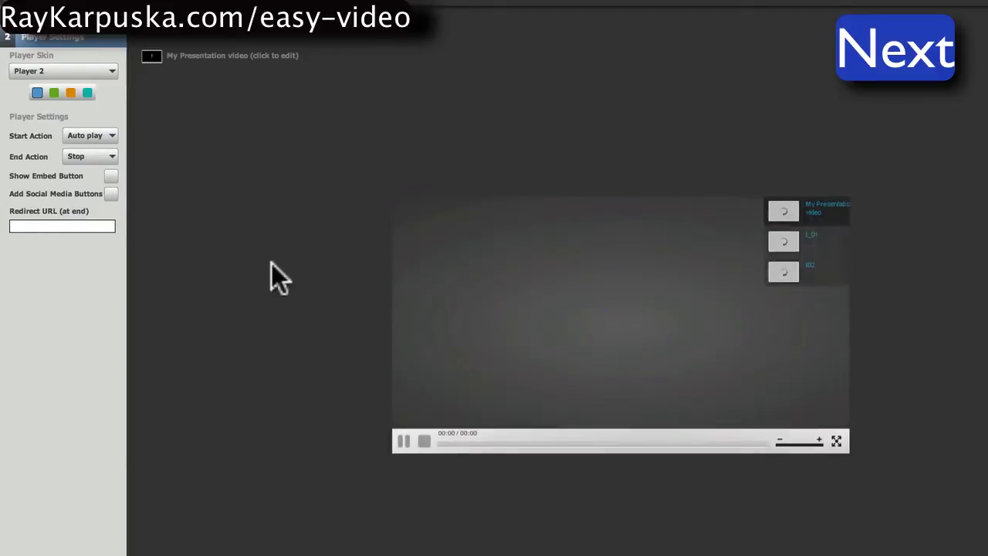
left_click(402, 441)
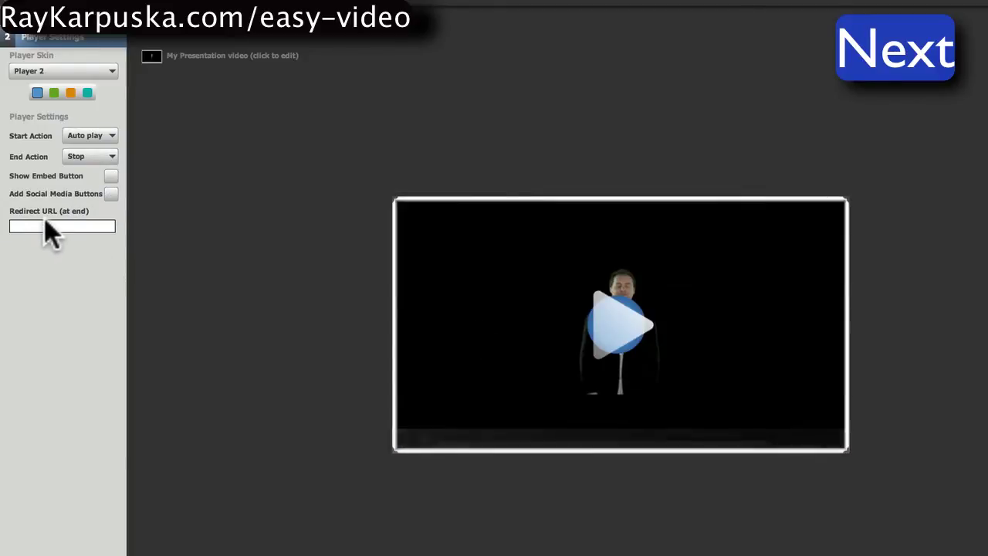
left_click(46, 223)
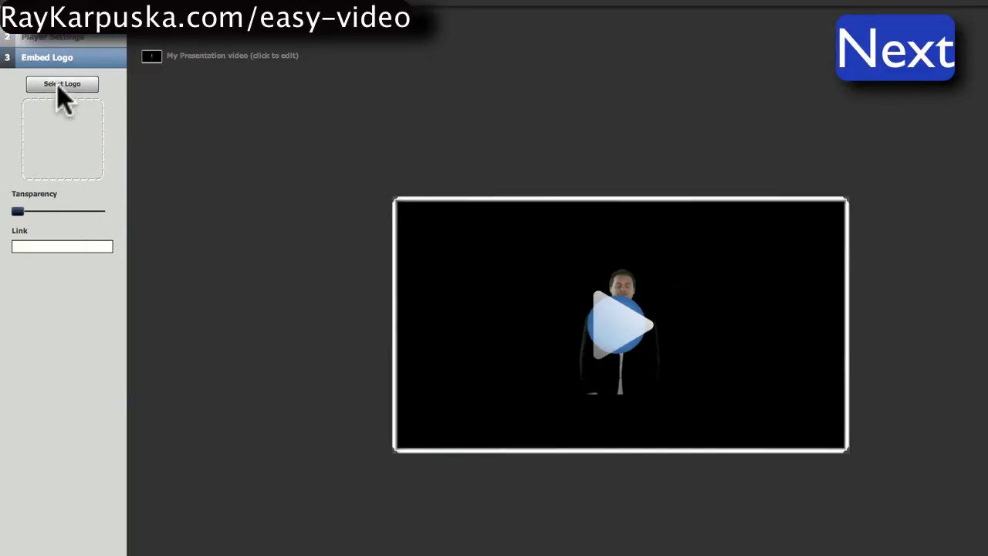
Leave the player without a logo, sliding Transparency to maximum and back near minimum.
left_click(28, 246)
left_click_drag(18, 211, 100, 211)
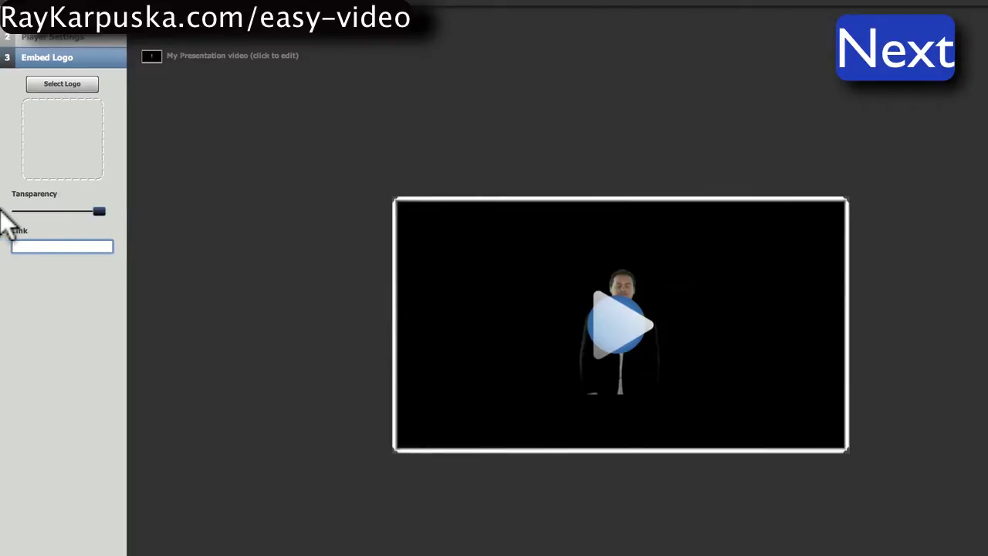
left_click_drag(35, 211, 2, 215)
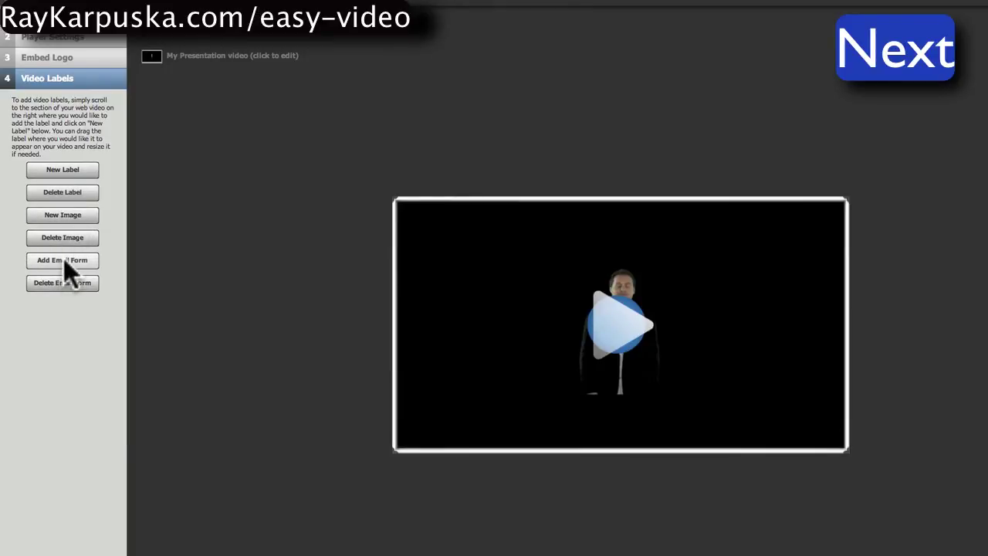
Search This Mac for 'buy' and choose large-buynowg.png as a new video image.
left_click(71, 214)
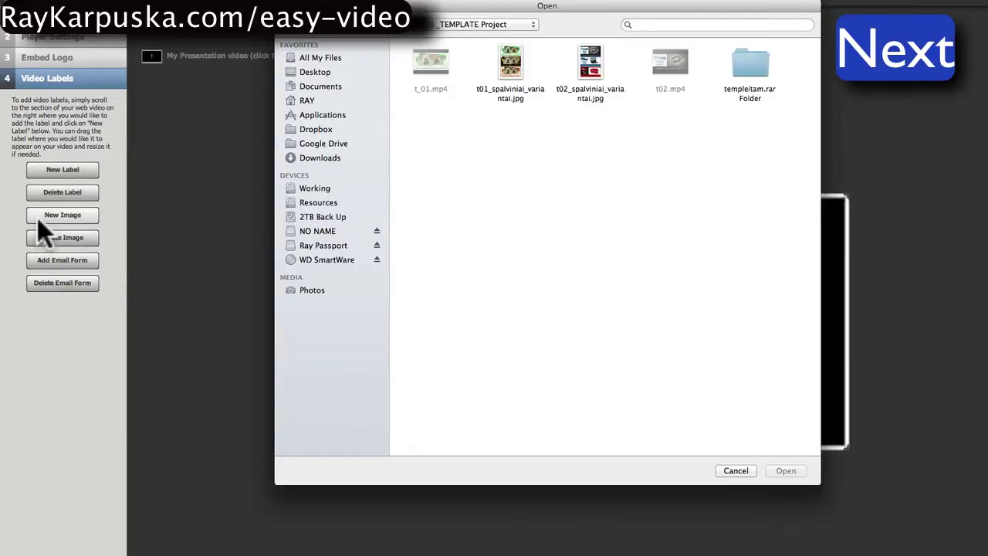
left_click(703, 25)
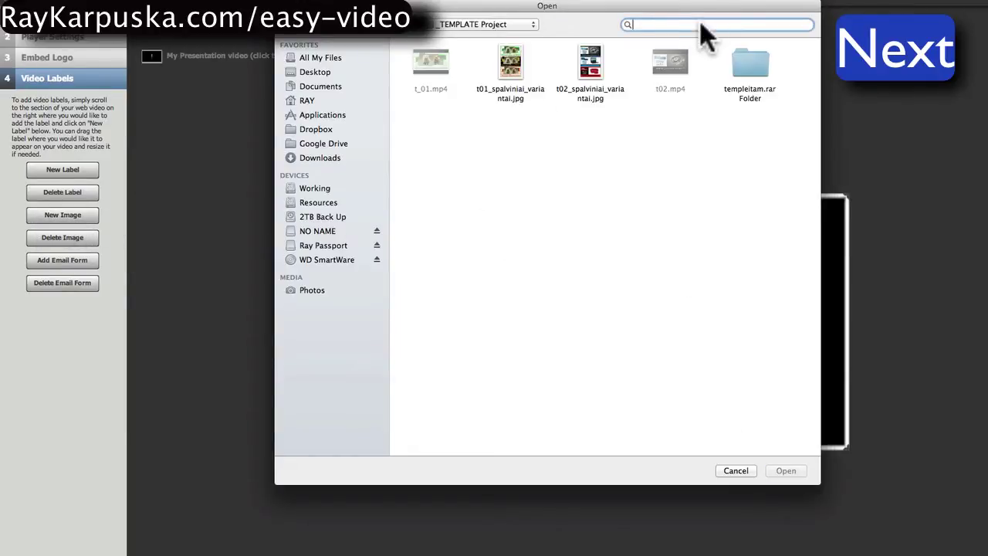
type("buy")
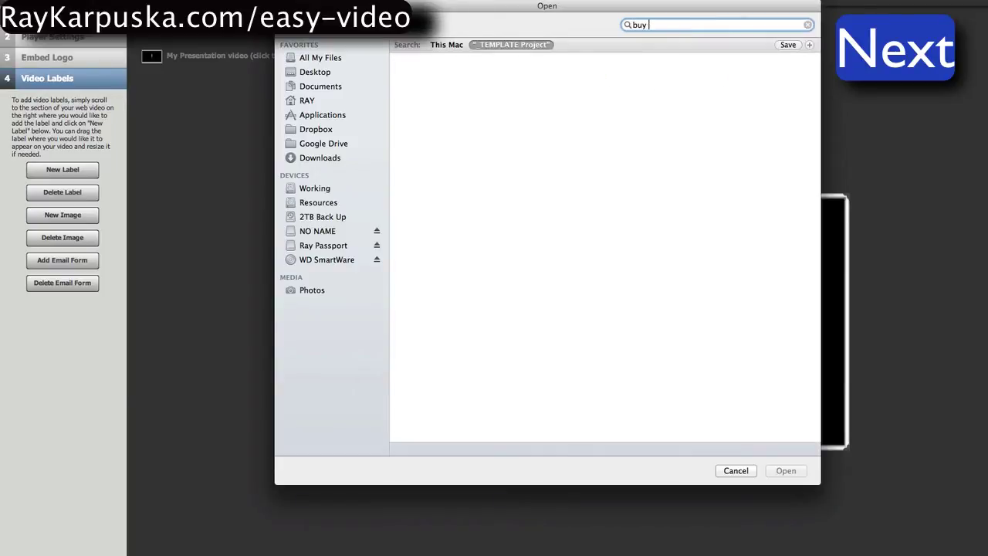
left_click(446, 44)
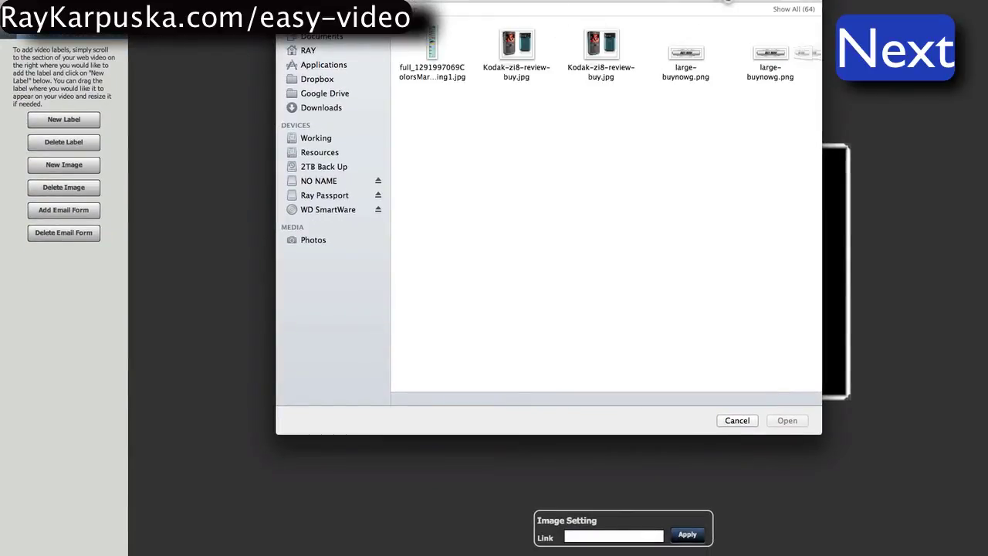
left_click(684, 56)
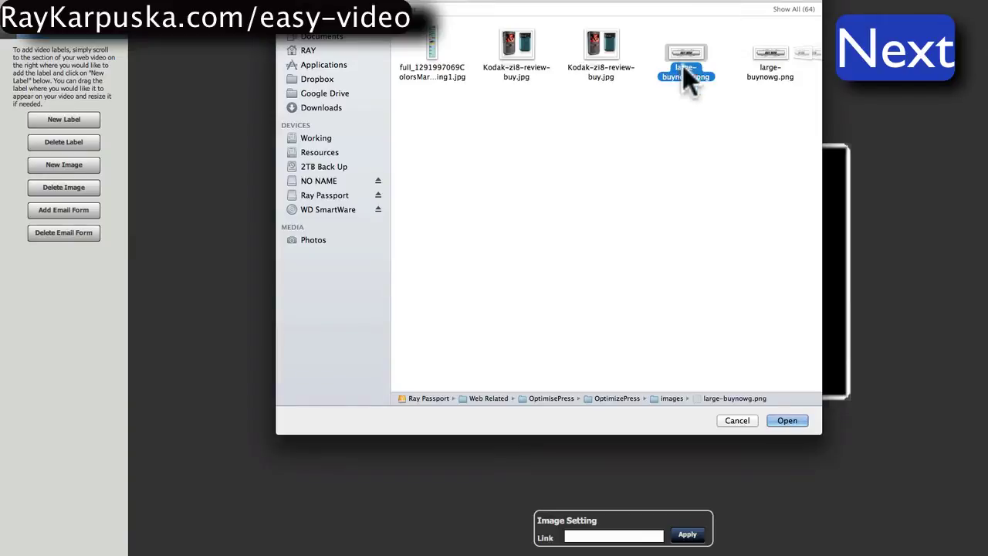
left_click(789, 420)
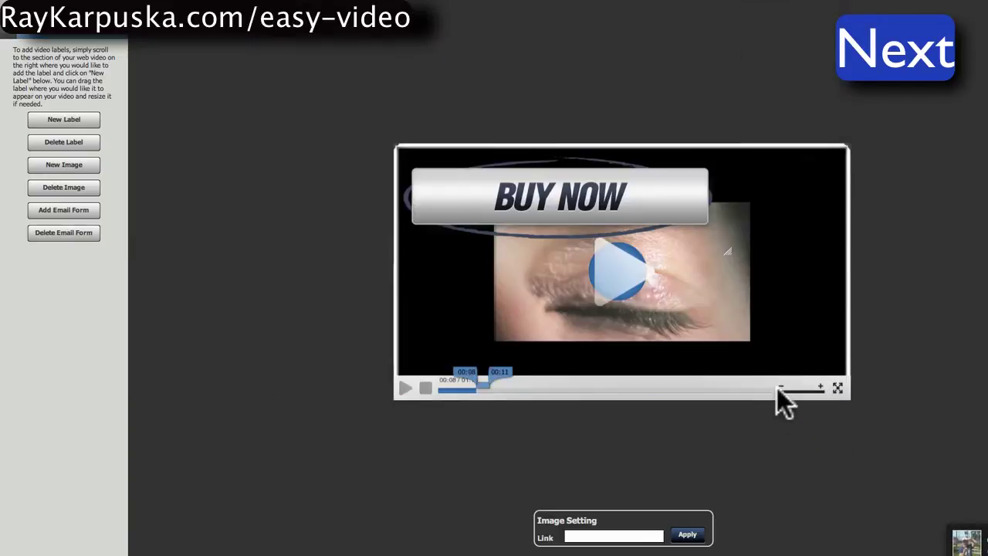
left_click_drag(730, 255, 751, 202)
left_click(609, 538)
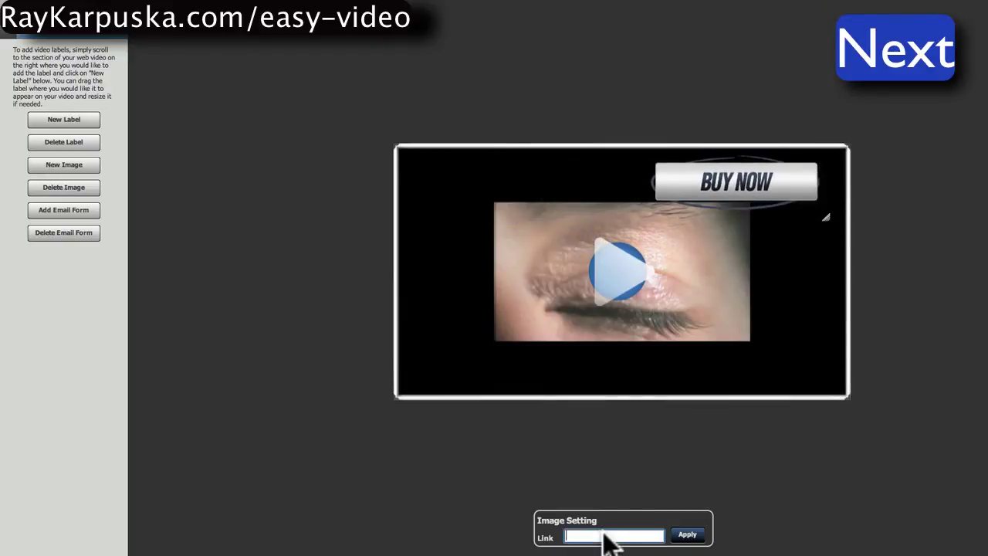
type("http://ww")
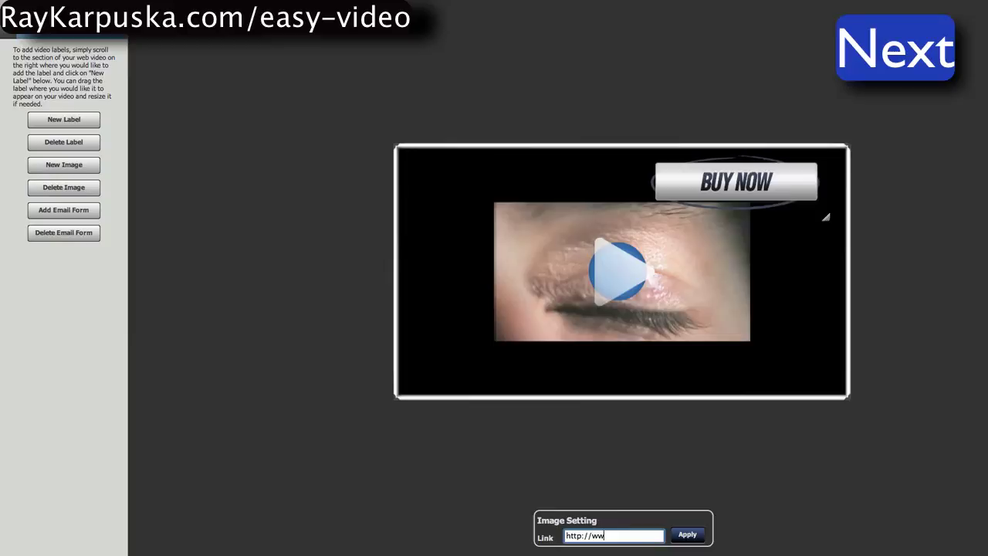
type("w.raynimation.com")
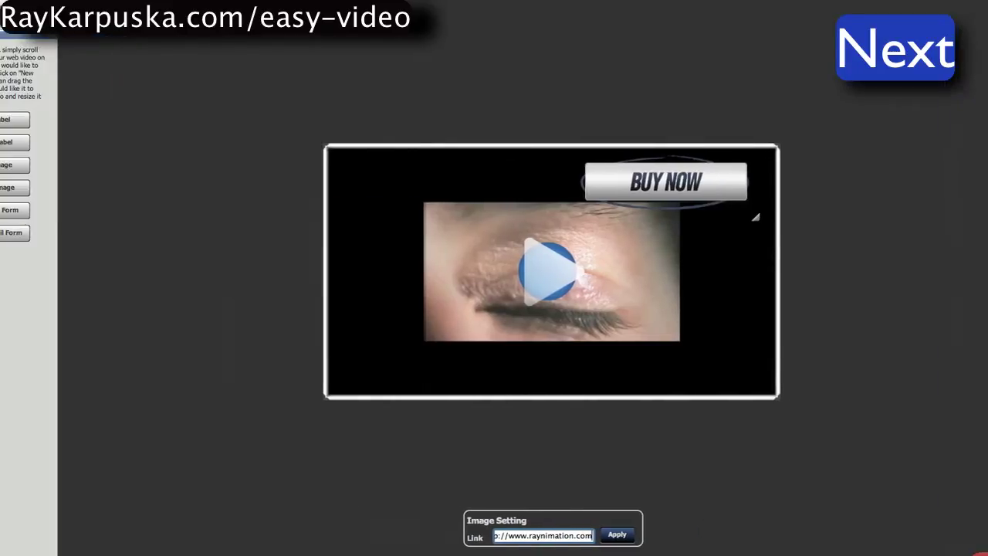
left_click(511, 536)
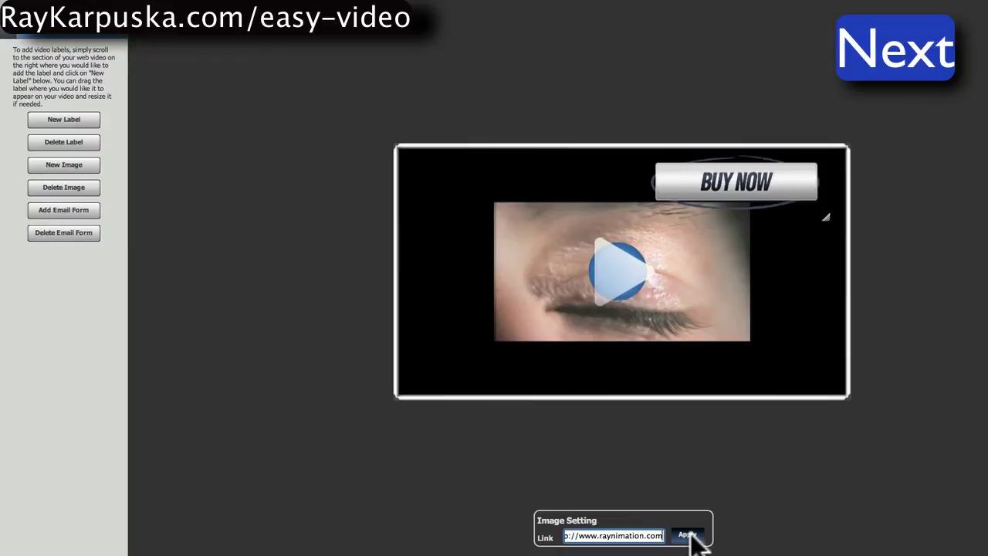
Drag the timeline handles so the image appears later and stays longer, then apply.
mouse_move(730, 162)
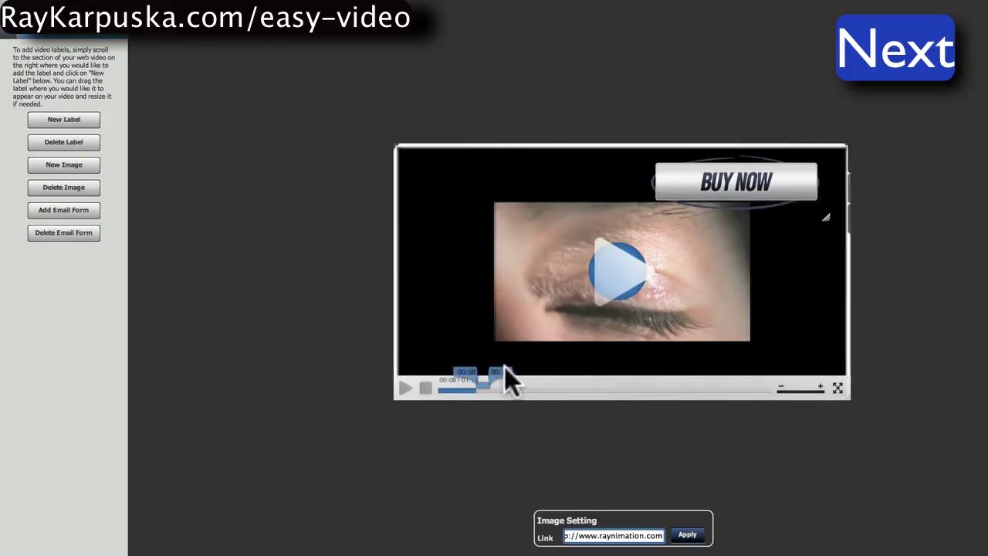
left_click_drag(502, 371, 580, 370)
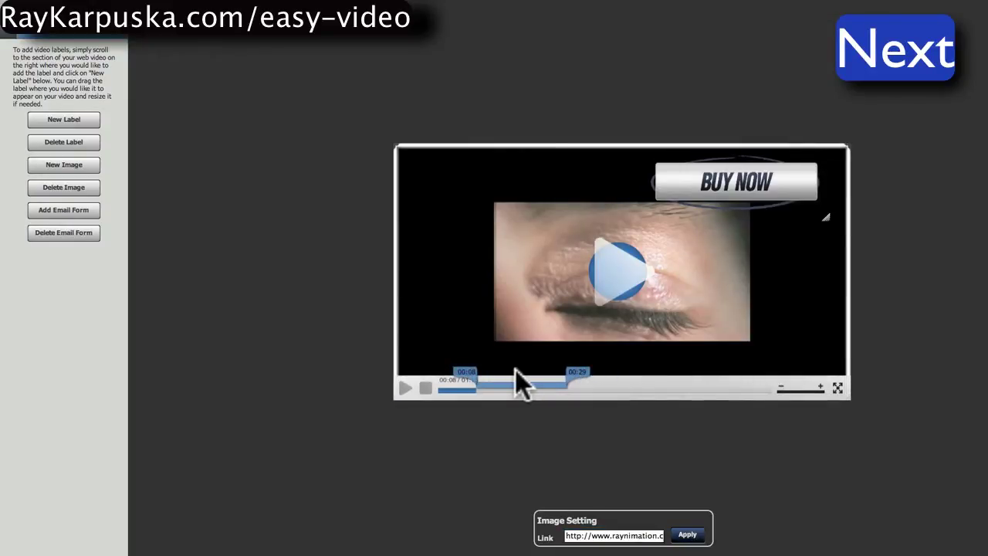
left_click_drag(462, 372, 494, 372)
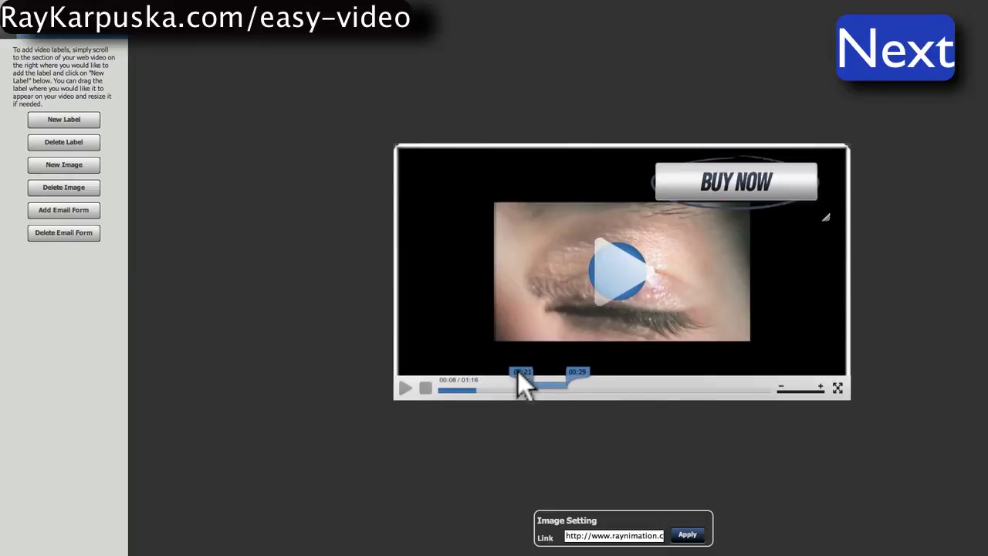
left_click(695, 536)
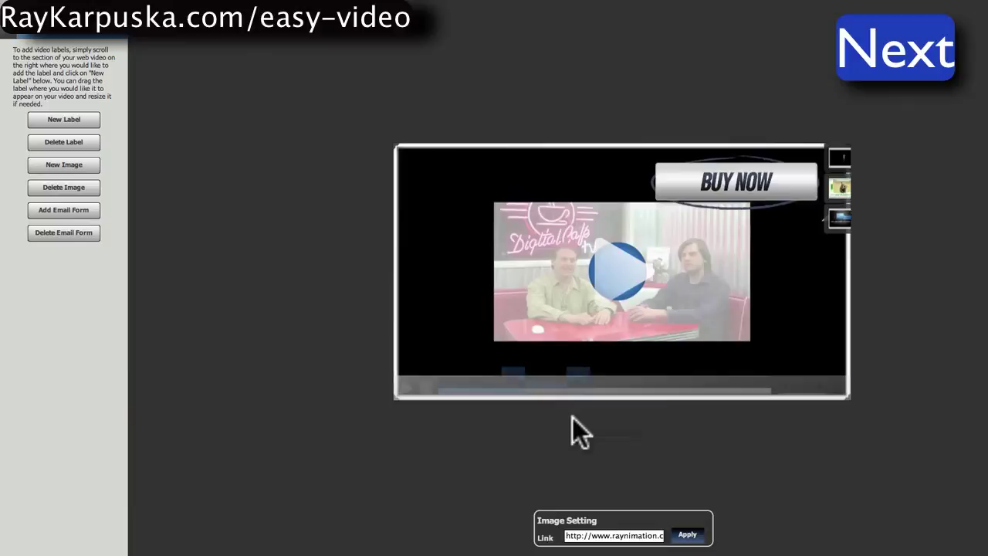
mouse_move(529, 379)
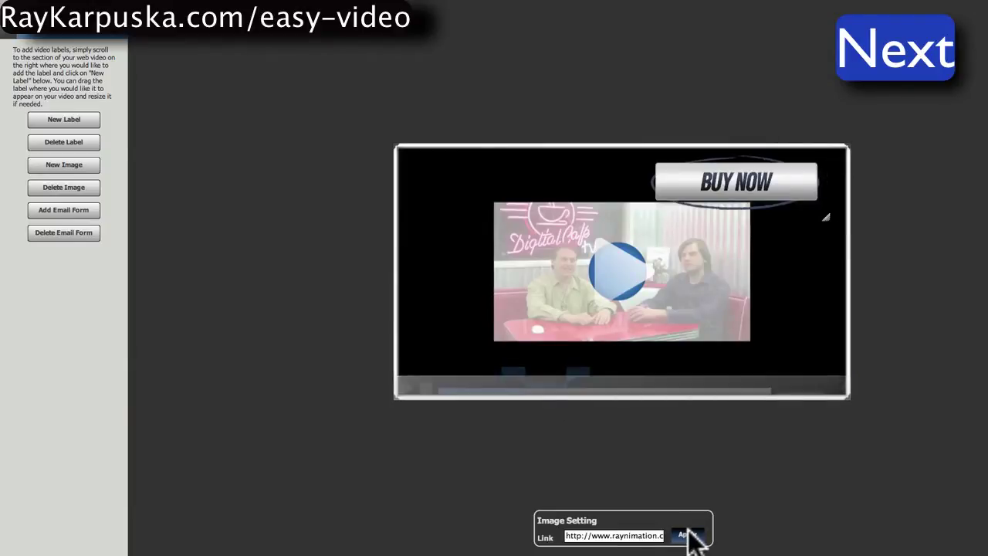
left_click(588, 536)
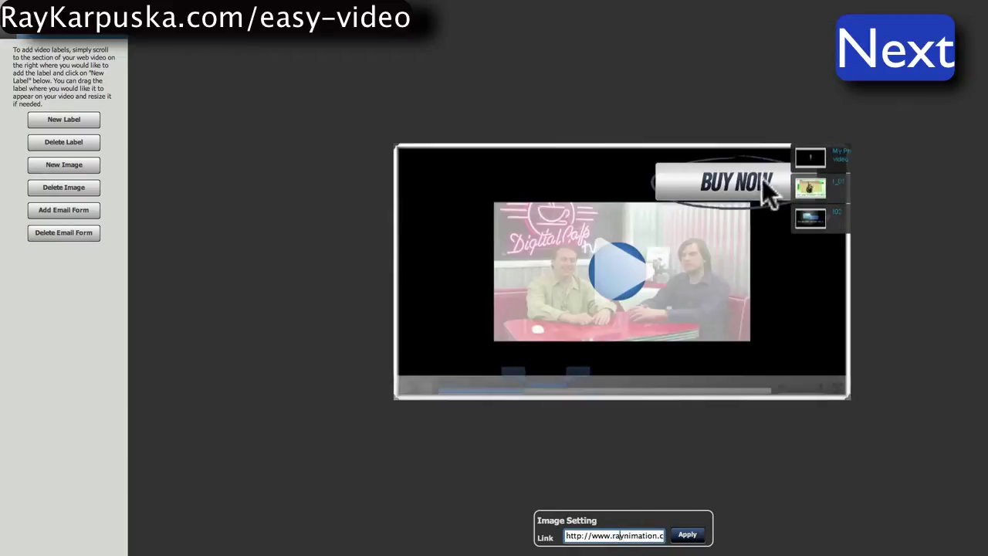
Highlight the link field to verify the address ends in .com.
left_click_drag(594, 536, 630, 544)
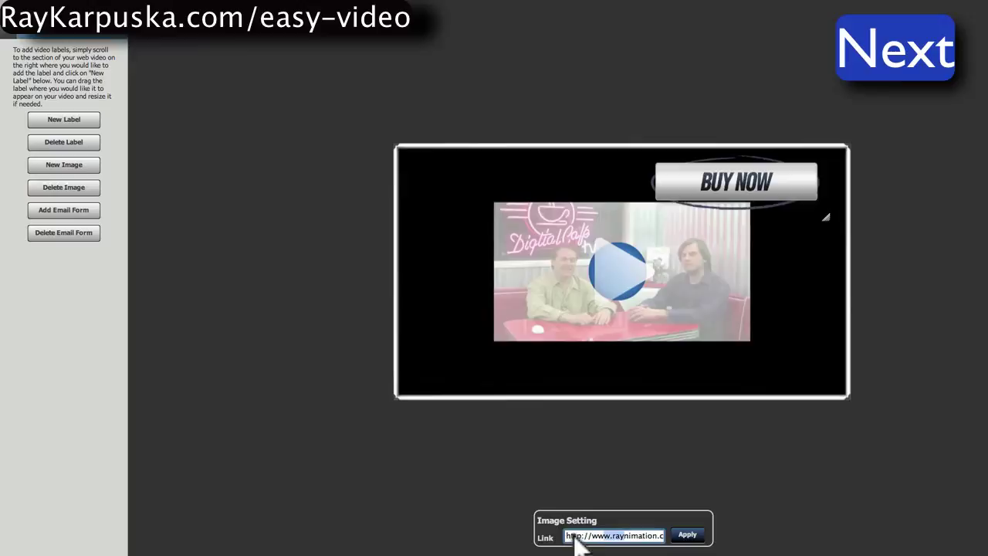
left_click(683, 537)
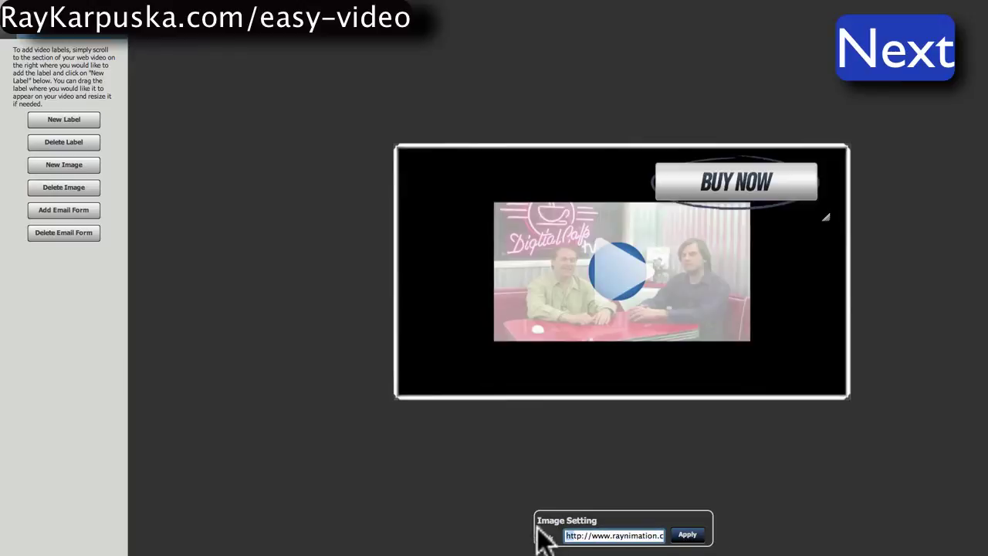
left_click_drag(576, 543, 718, 545)
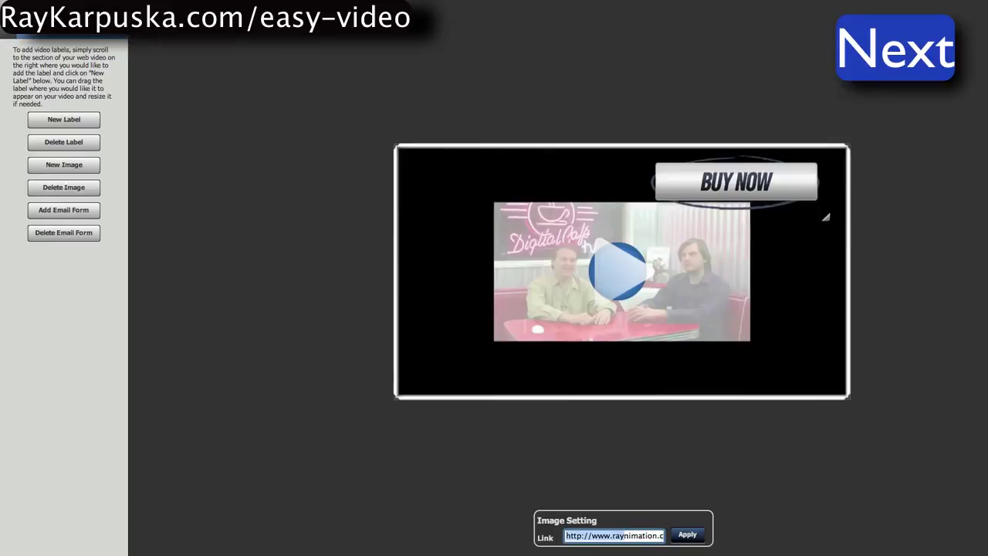
Add an Aweber e-mail opt-in form and time it to show from 00:47 to 00:50.
left_click(71, 211)
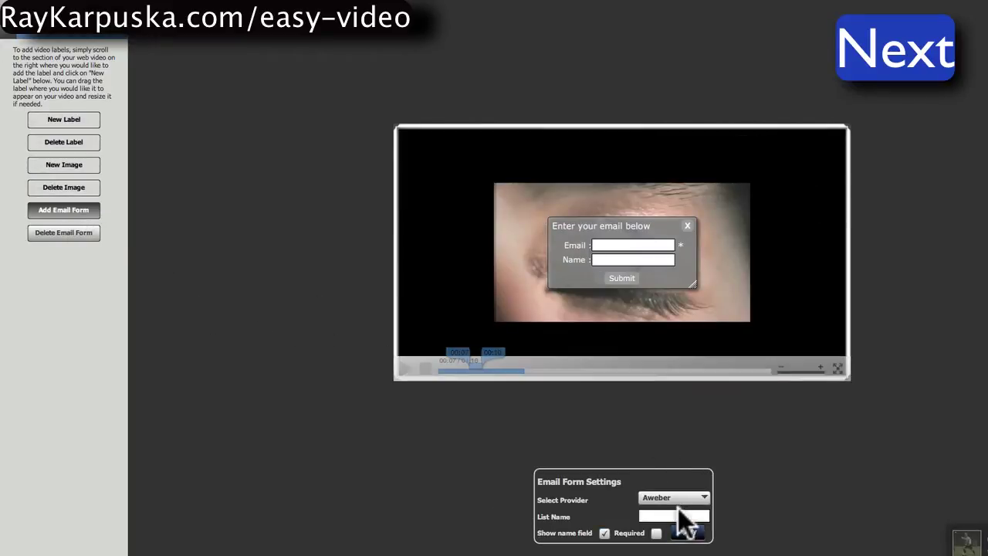
left_click(694, 497)
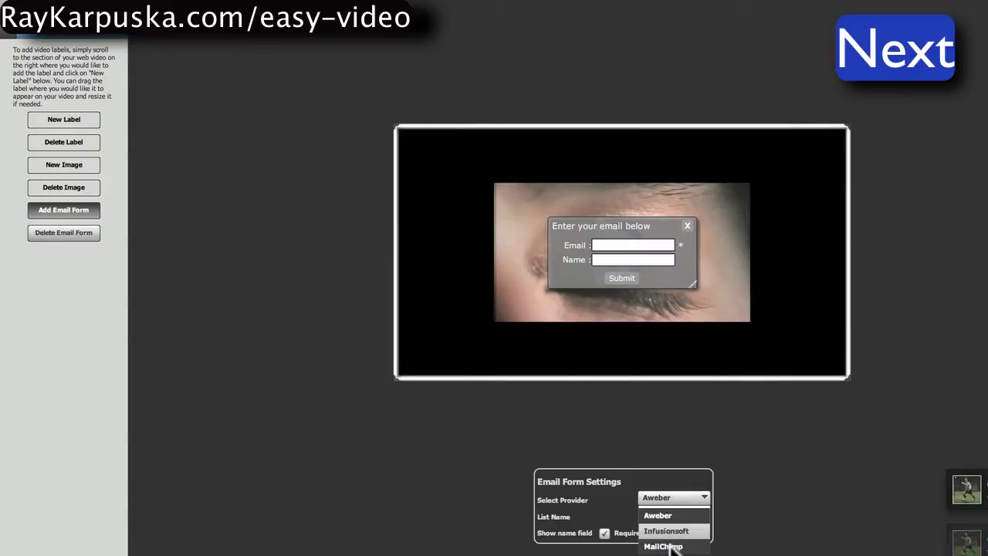
left_click(766, 469)
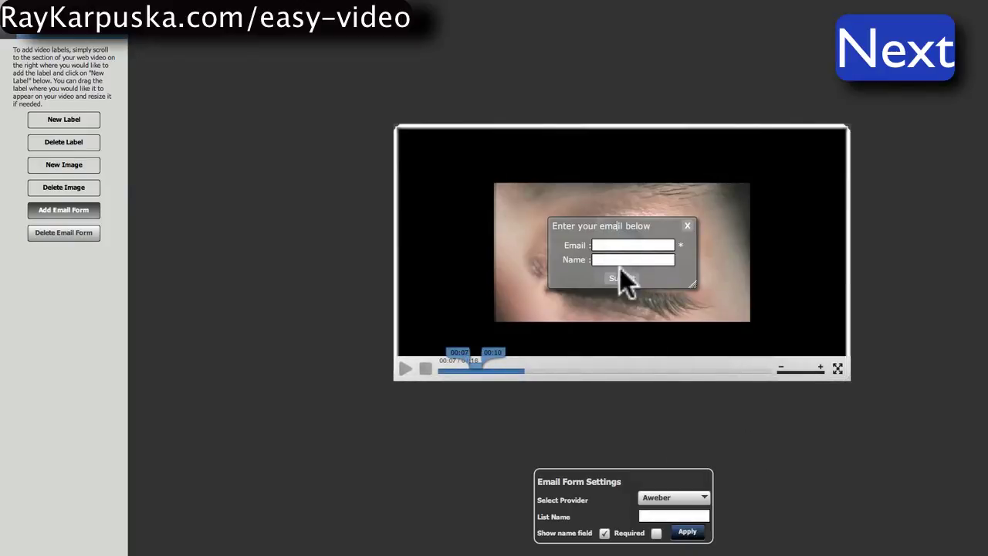
left_click(668, 514)
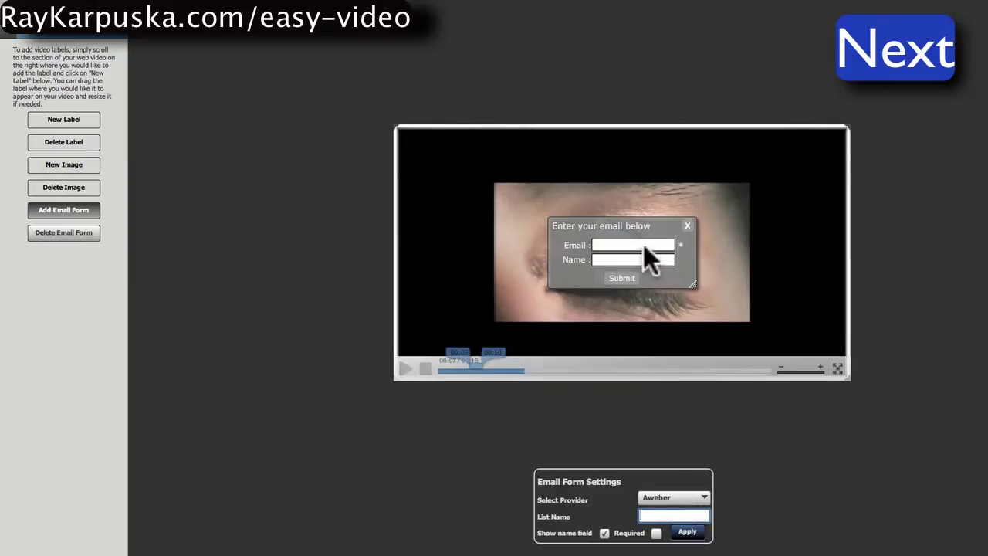
left_click_drag(494, 357, 666, 361)
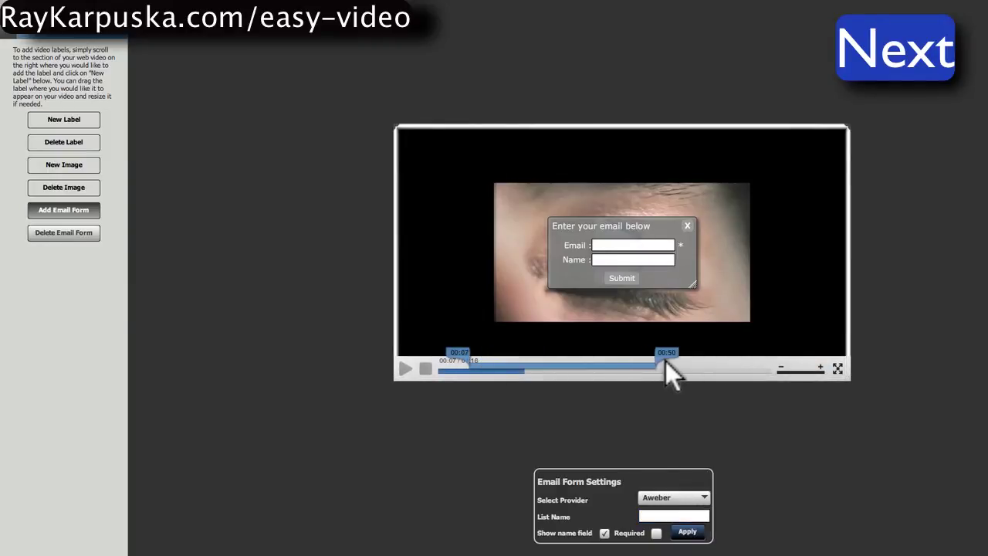
mouse_move(458, 357)
left_mouse_down()
mouse_move(622, 361)
mouse_move(600, 370)
left_mouse_up()
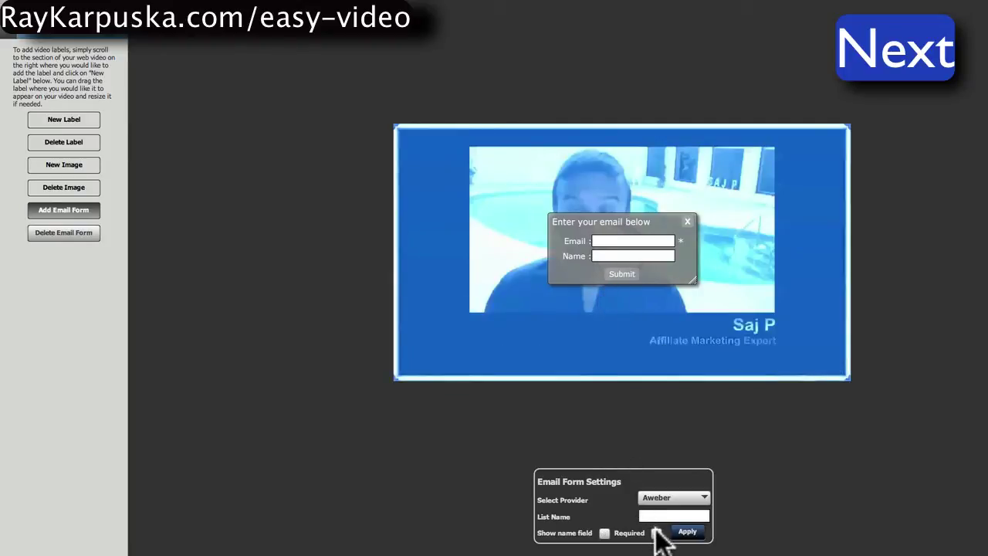
left_click(599, 219)
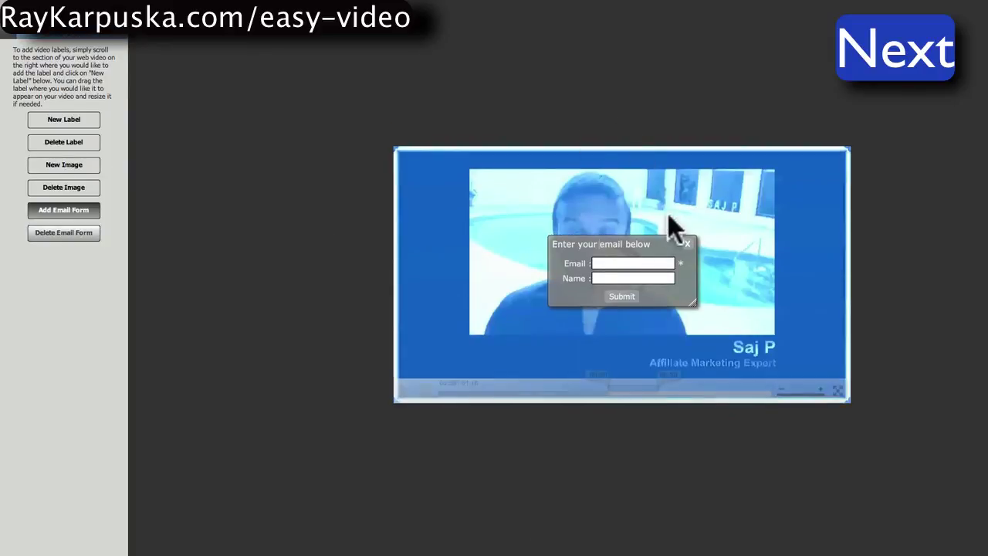
Close the form preview, publish, and select the generated embed code.
left_click(687, 244)
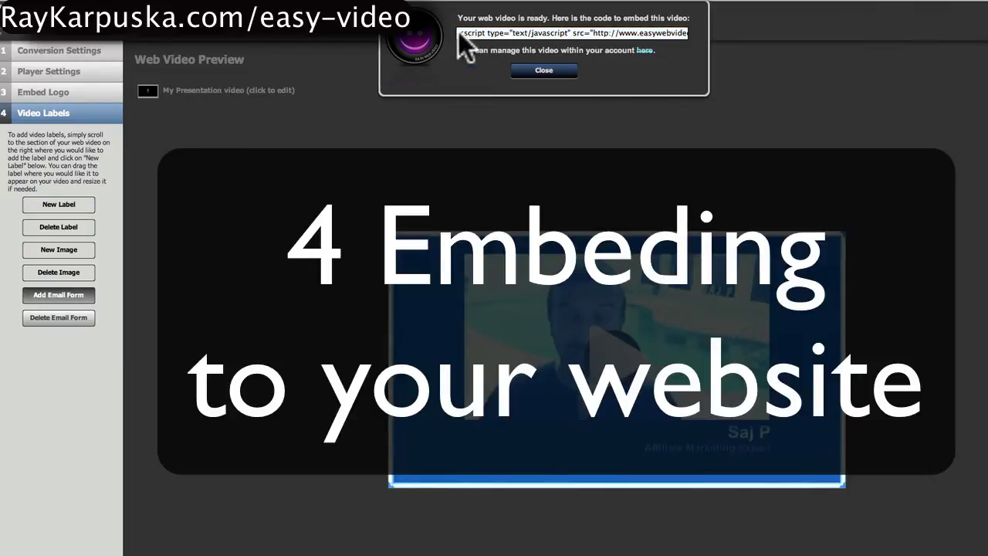
left_click_drag(458, 32, 710, 31)
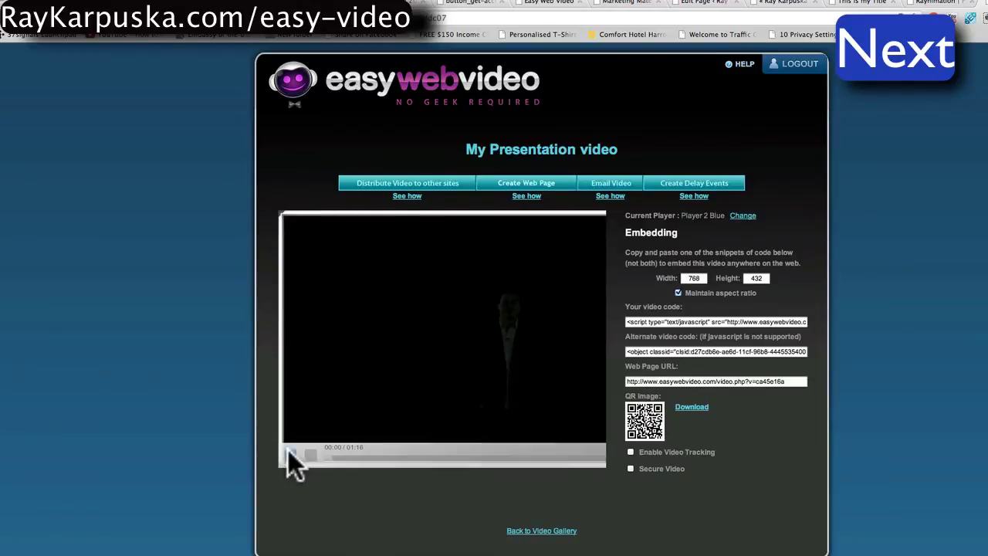
Pause the video preview and select its shareable Web Page URL.
left_click(289, 454)
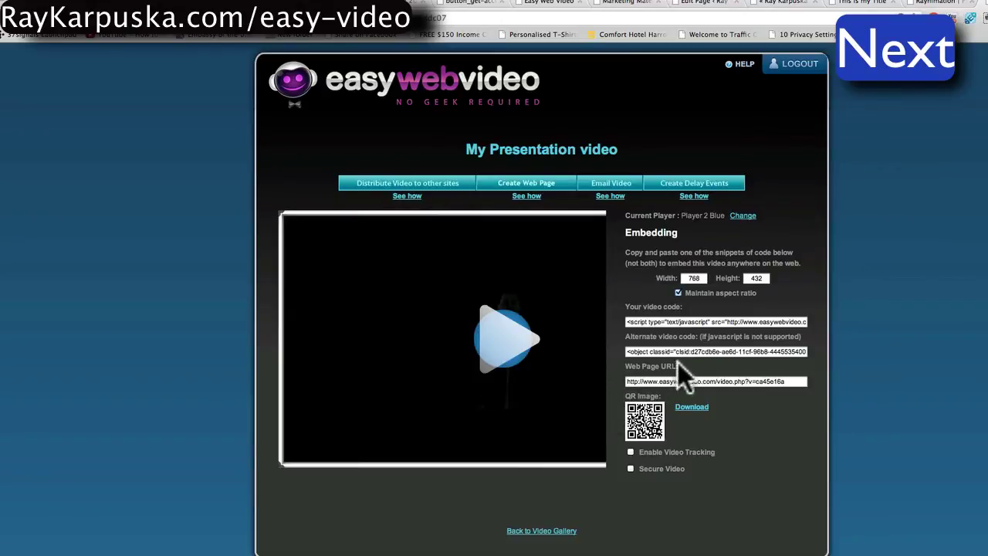
left_click(675, 323)
left_click(665, 322)
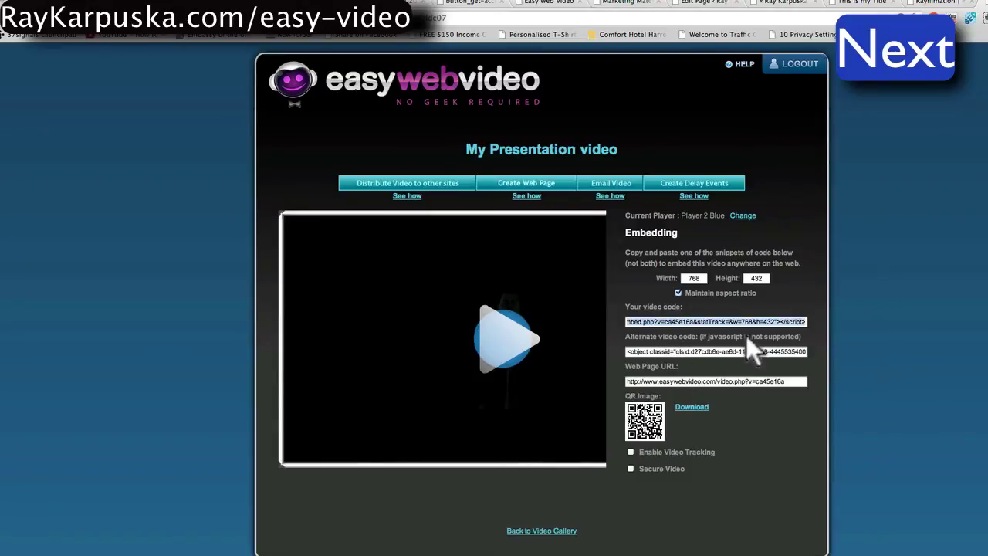
left_click_drag(816, 322, 552, 320)
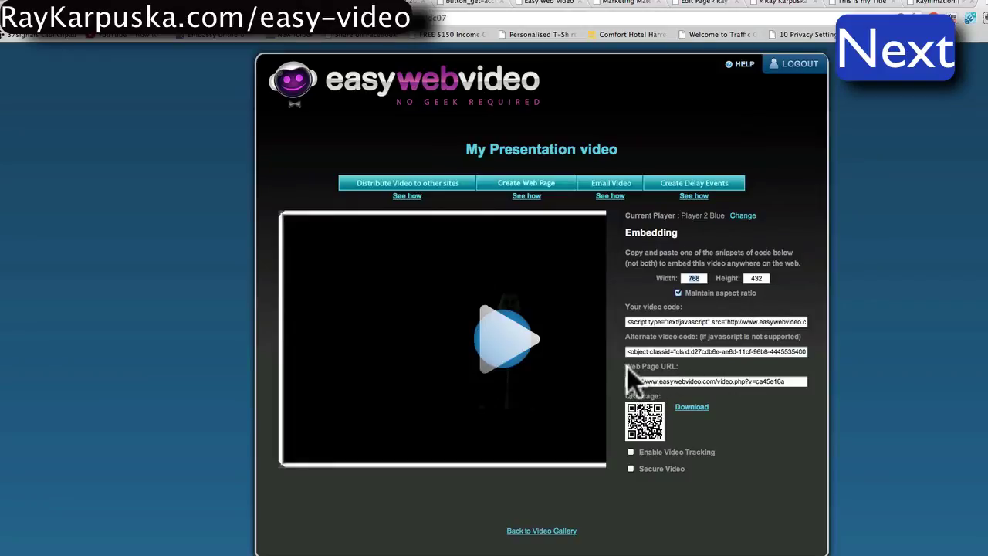
left_click(718, 383)
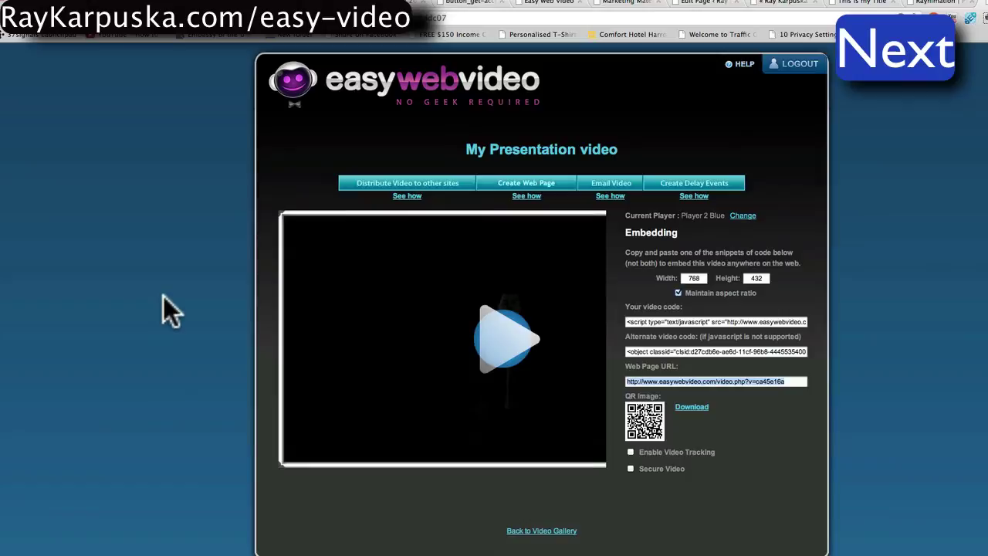
Load the Web Page URL in a new tab, pause its video, and head back.
key("super+t")
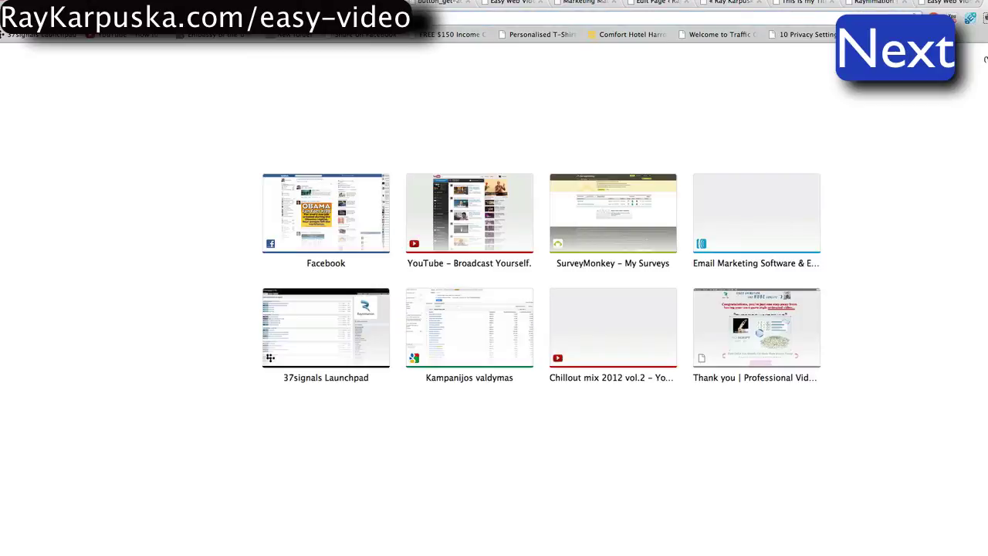
key("super+w")
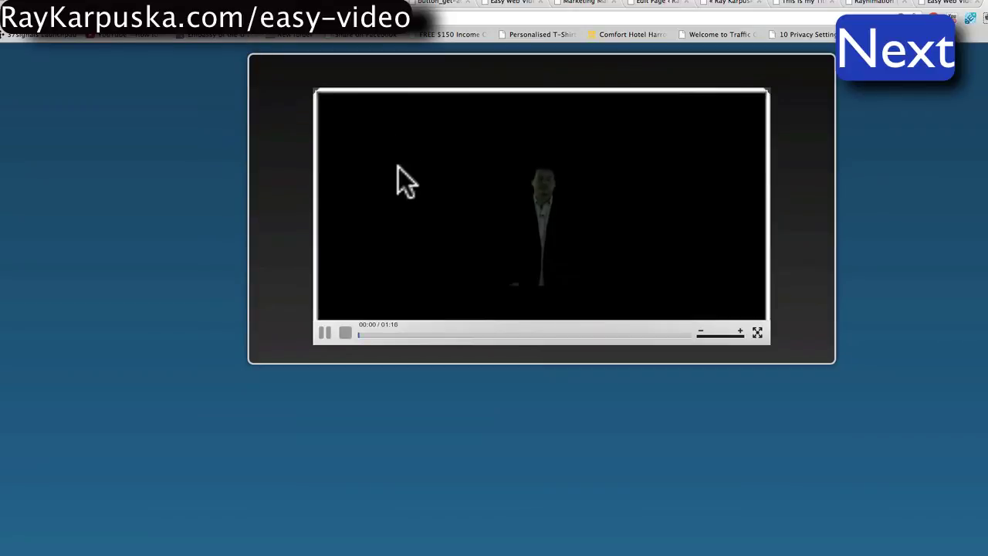
left_click(325, 330)
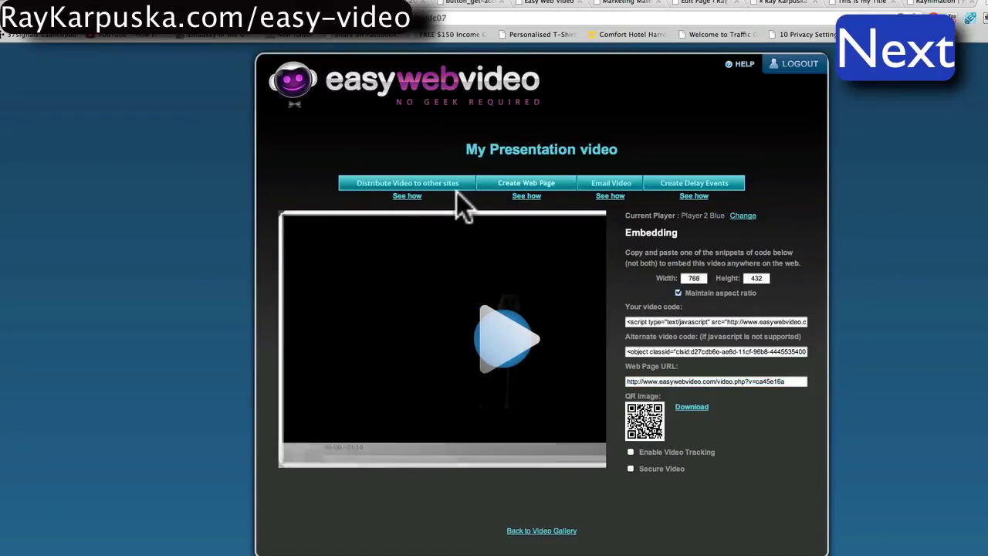
mouse_move(472, 322)
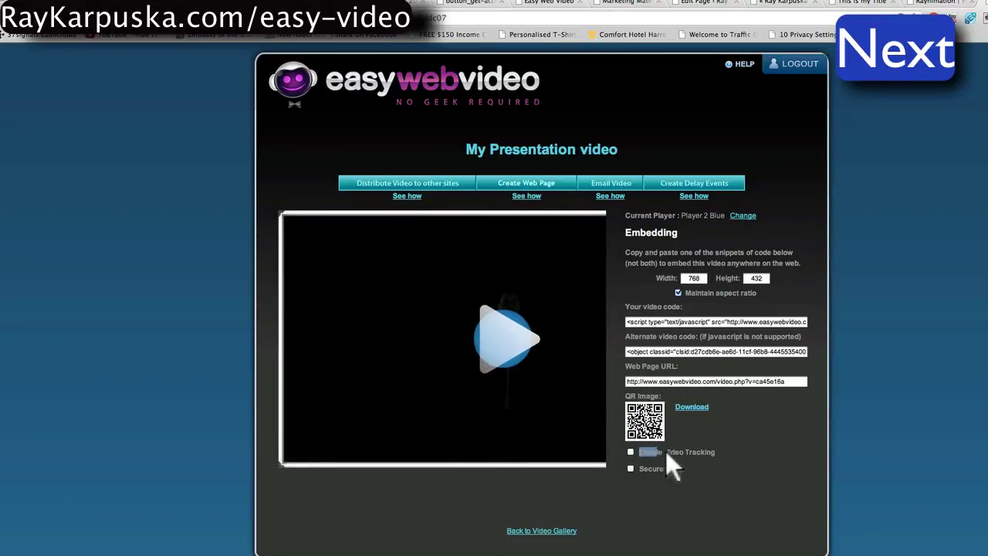
Enable Video Tracking for My Presentation video, then open script-keynote_jpg2_ from the gallery.
left_click_drag(711, 450, 716, 451)
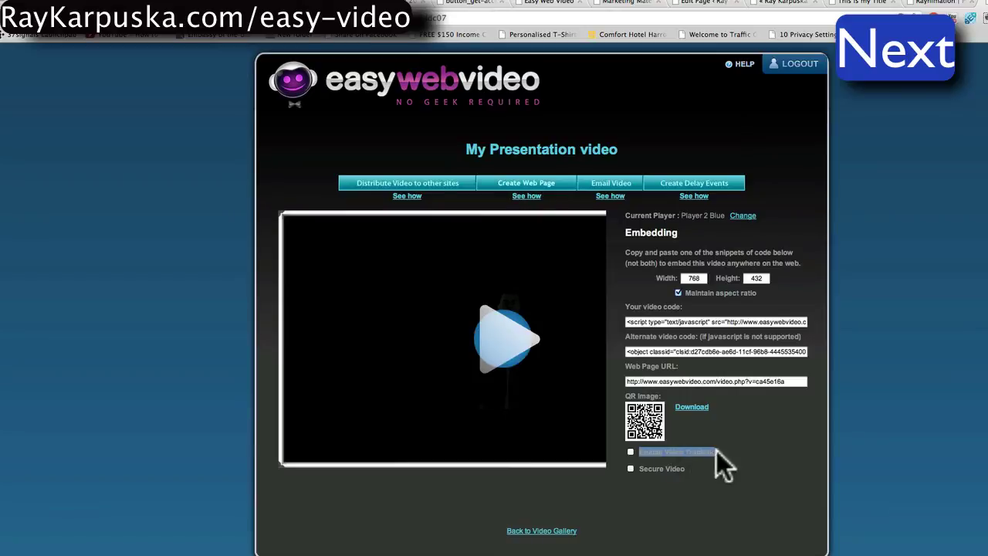
left_click(630, 452)
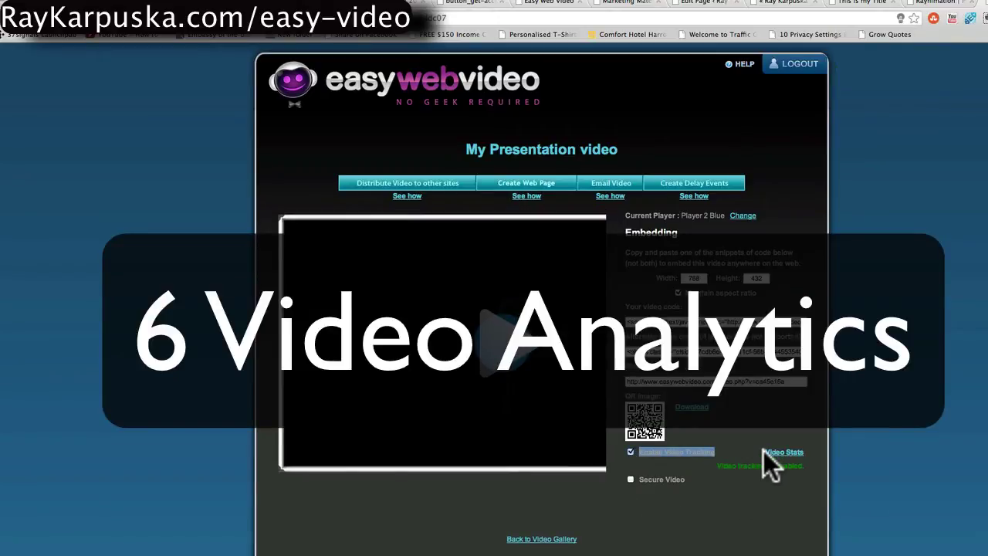
left_click(538, 540)
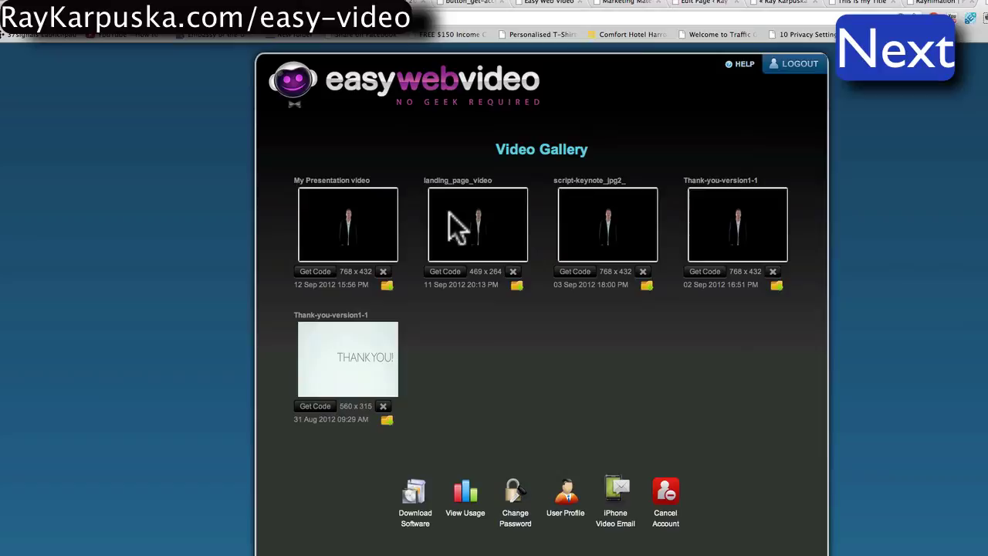
left_click(587, 228)
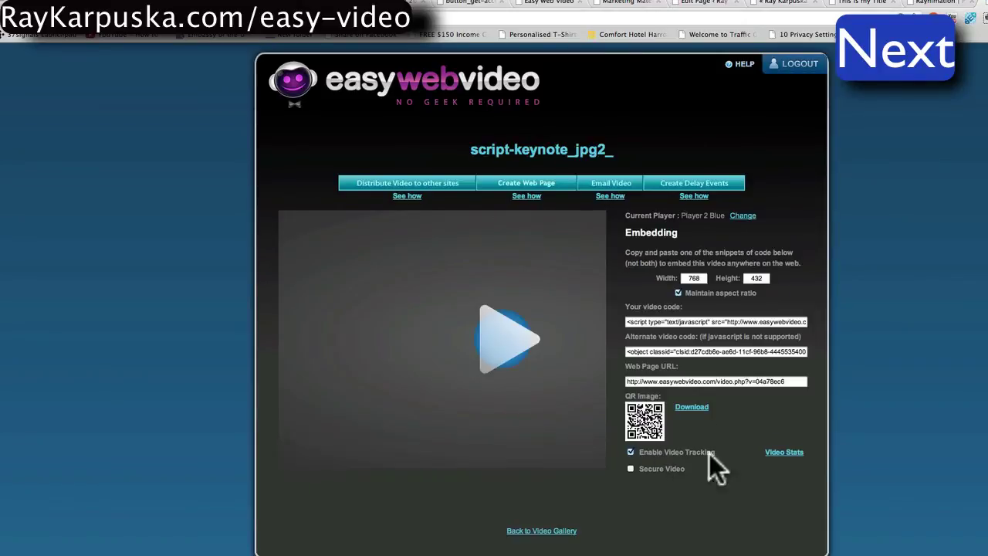
Open Video Stats for script-keynote_jpg2_ and play it: 89 views, 208 minutes watched.
left_click(794, 452)
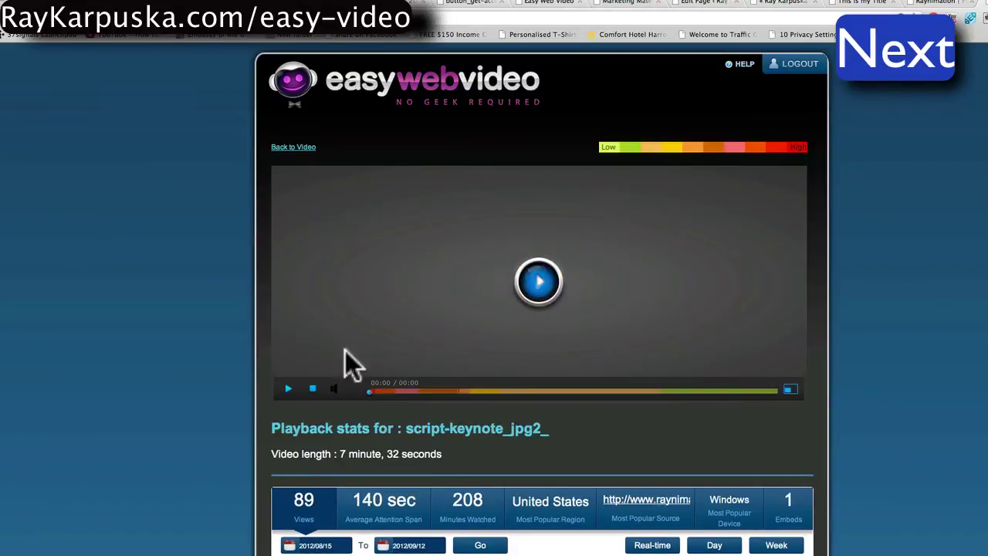
left_click(288, 388)
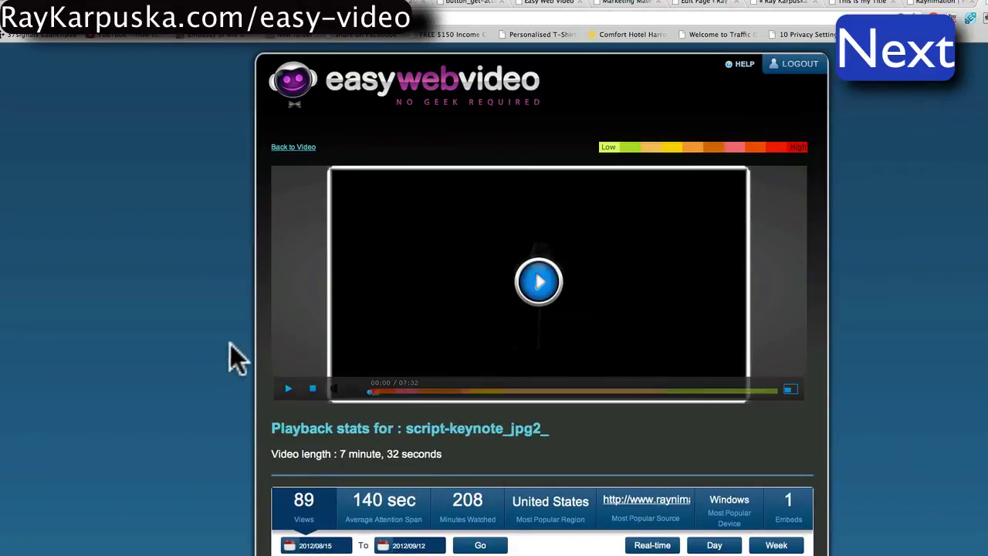
scroll(242, 327, "down", 2)
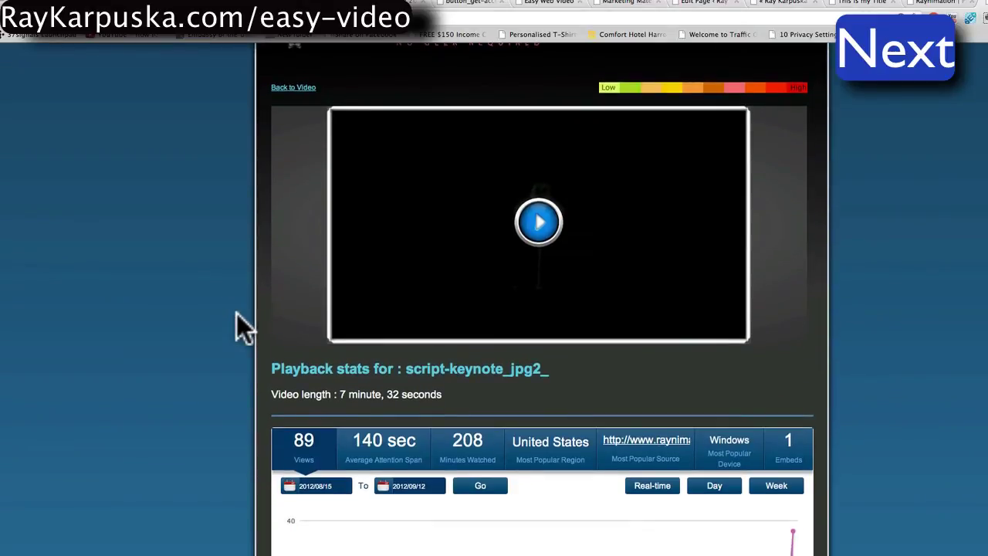
scroll(253, 309, "up", 2)
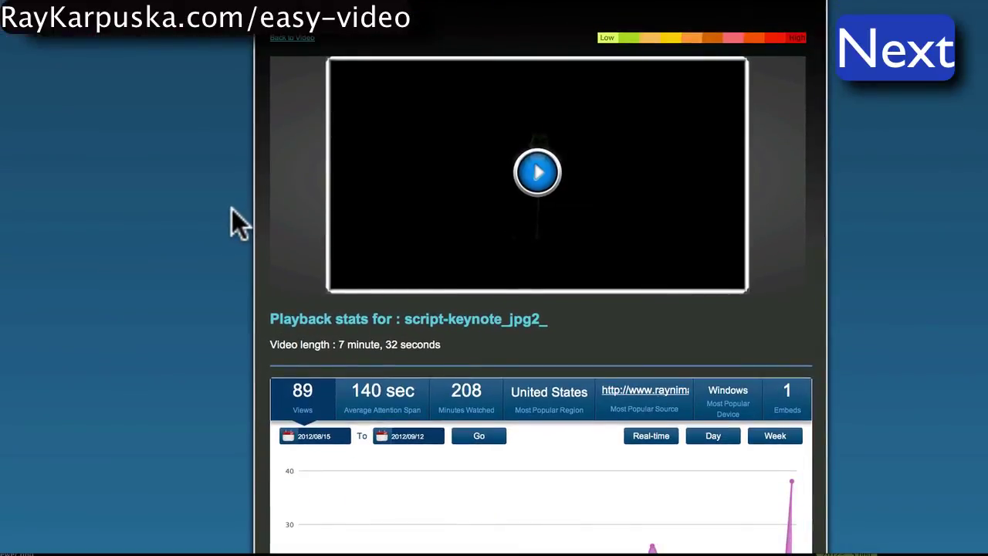
mouse_move(521, 251)
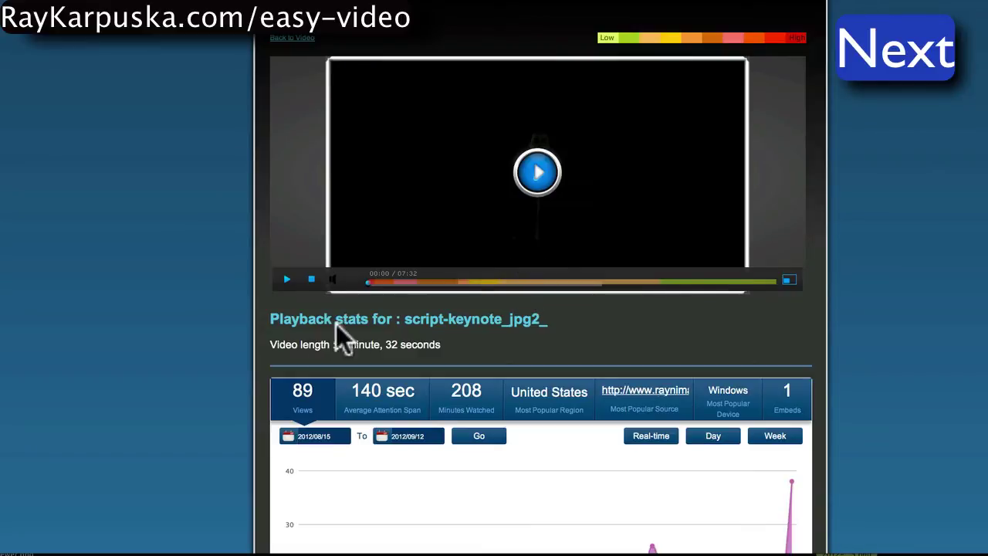
Display the Average Attention Span chart and read the per-user seconds-watched values.
scroll(343, 335, "down", 4)
left_click(379, 212)
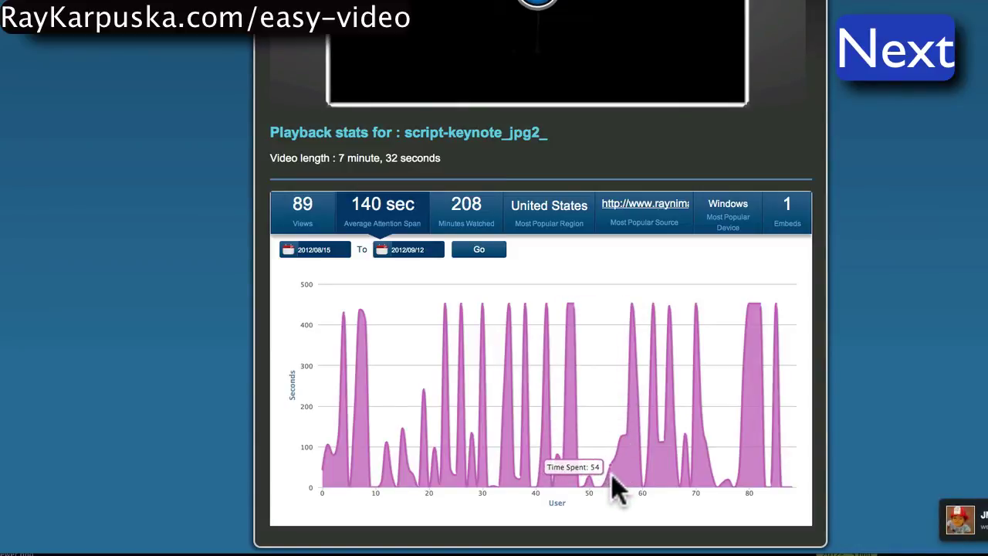
mouse_move(615, 463)
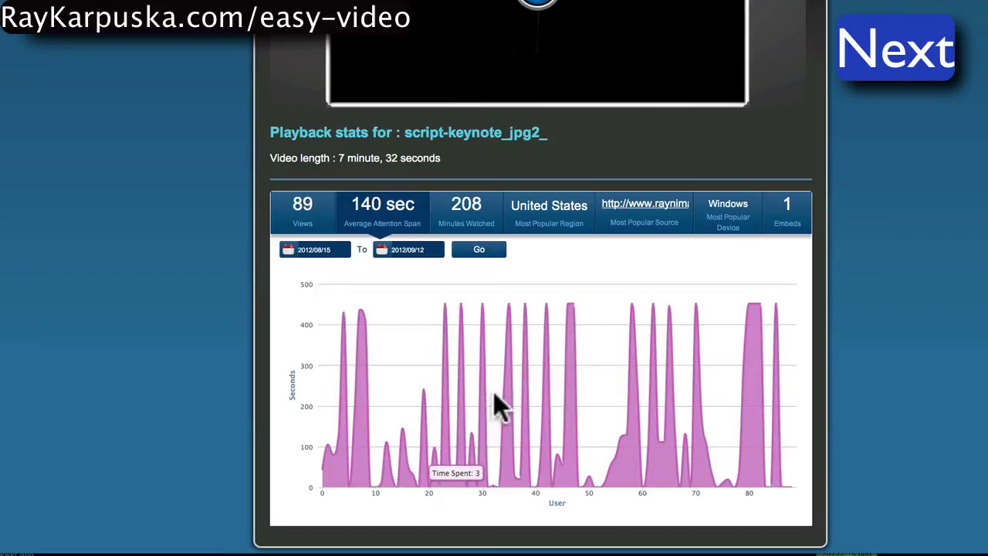
scroll(493, 395, "up", 2)
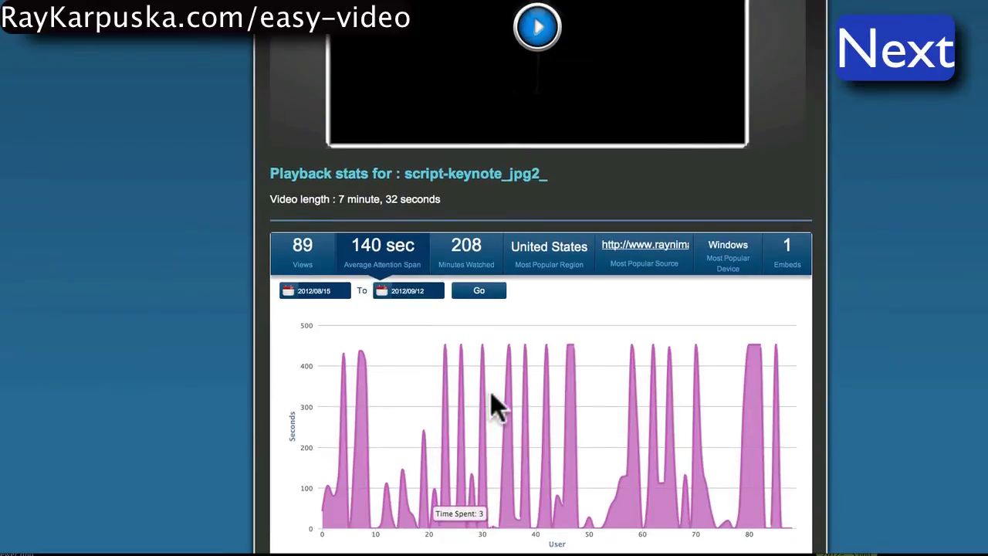
scroll(515, 413, "up", 4)
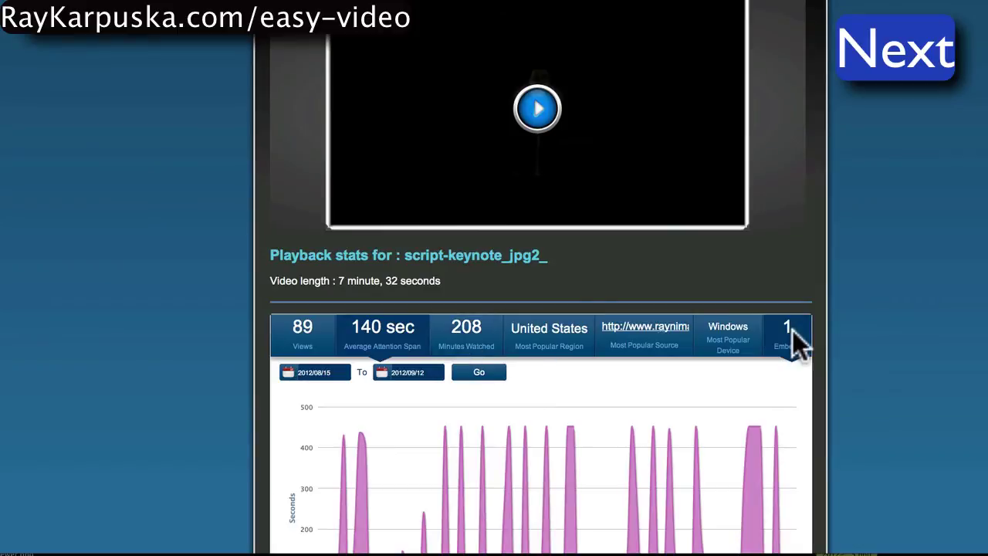
scroll(569, 419, "up", 3)
scroll(569, 420, "down", 9)
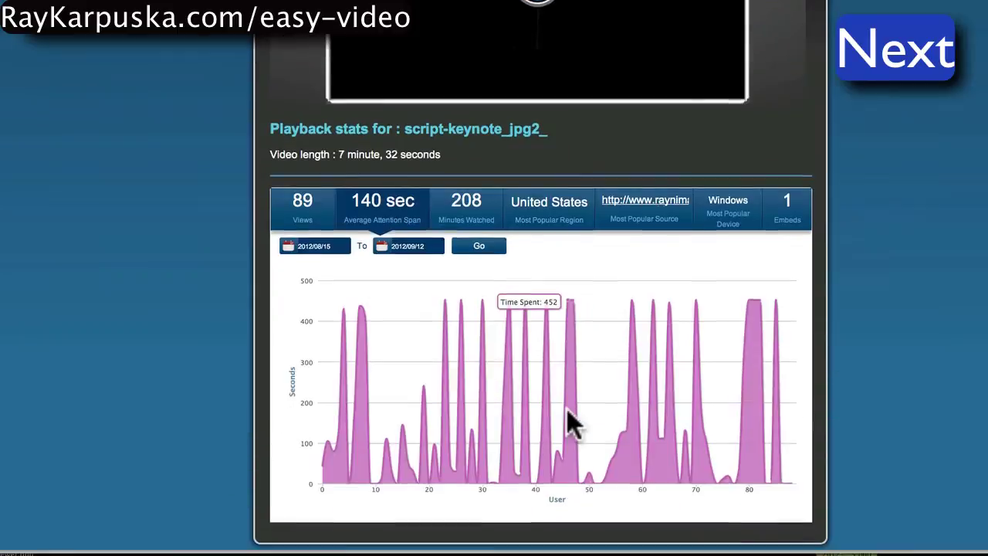
scroll(571, 424, "up", 1)
scroll(572, 425, "up", 3)
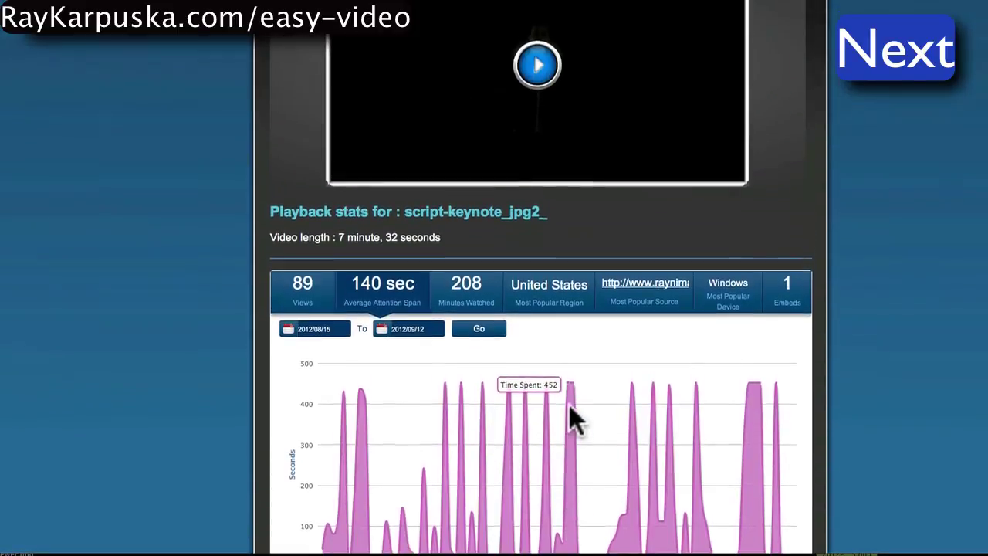
scroll(569, 404, "up", 4)
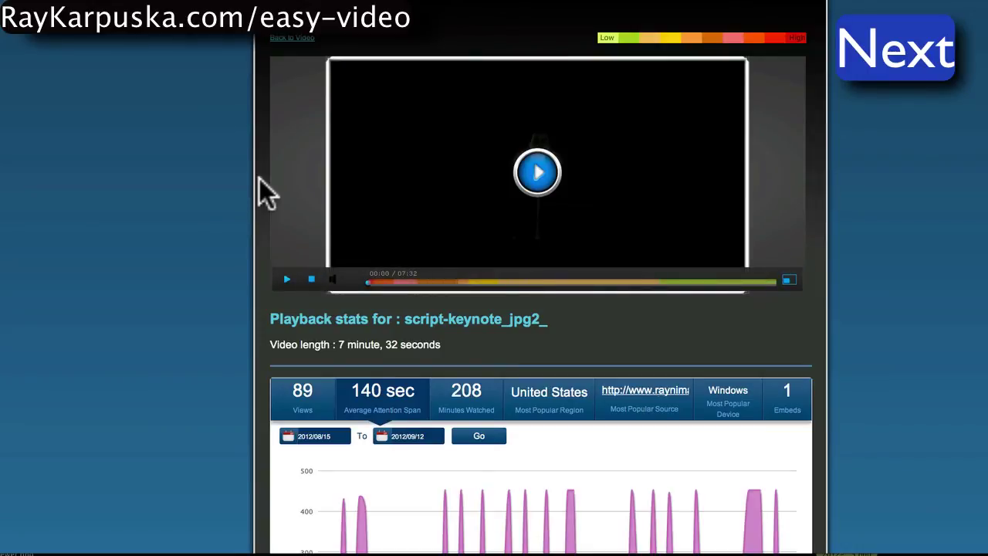
left_click(290, 38)
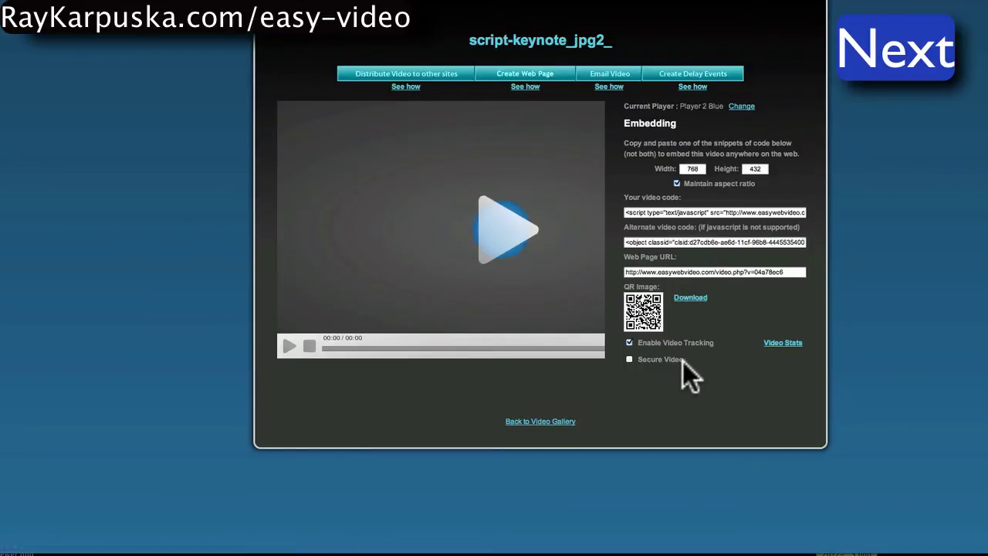
left_click_drag(682, 363, 650, 357)
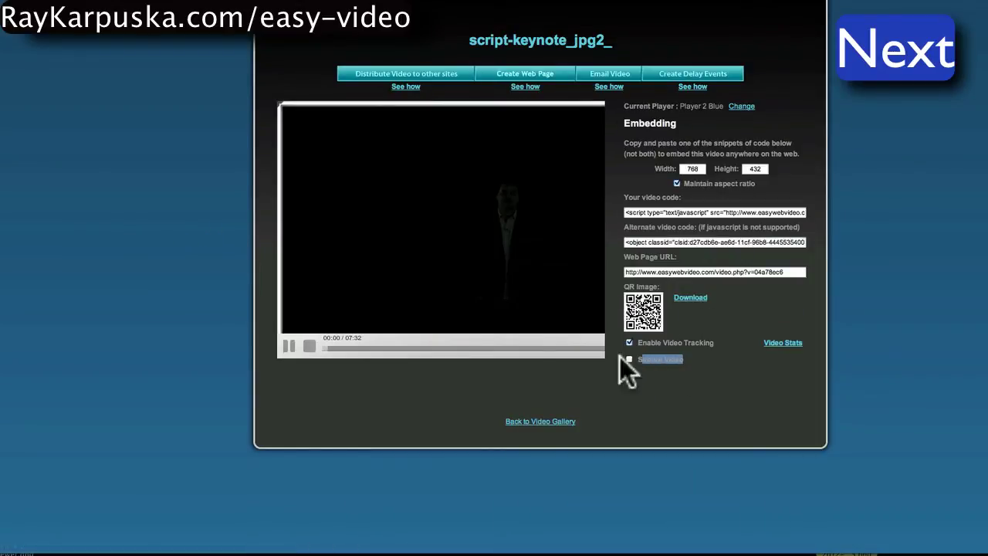
left_click(291, 350)
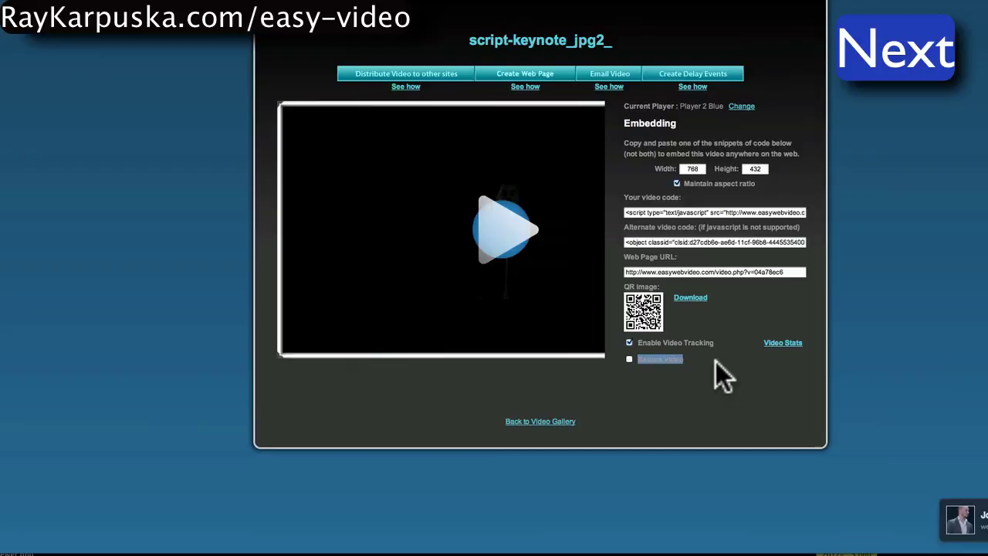
left_click_drag(714, 358, 624, 357)
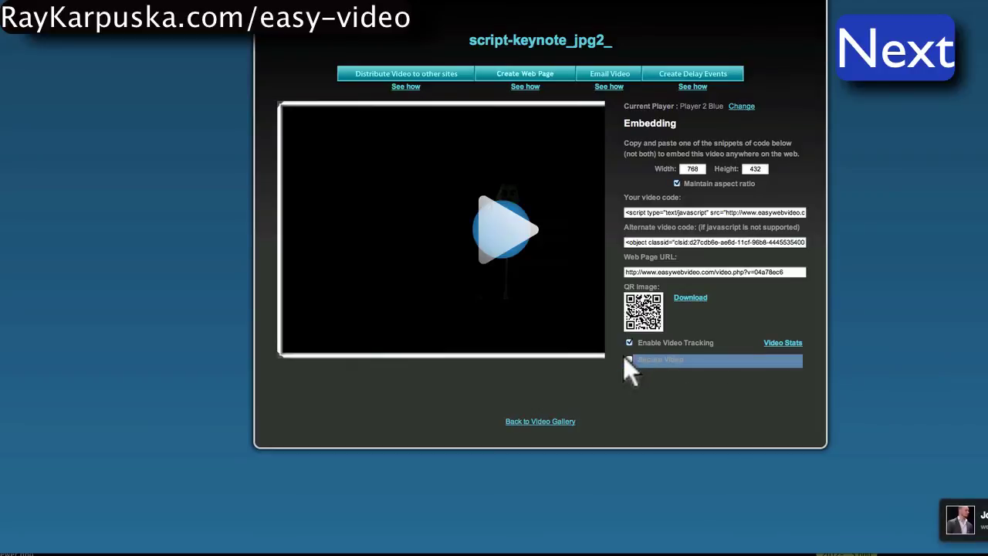
left_click(649, 359)
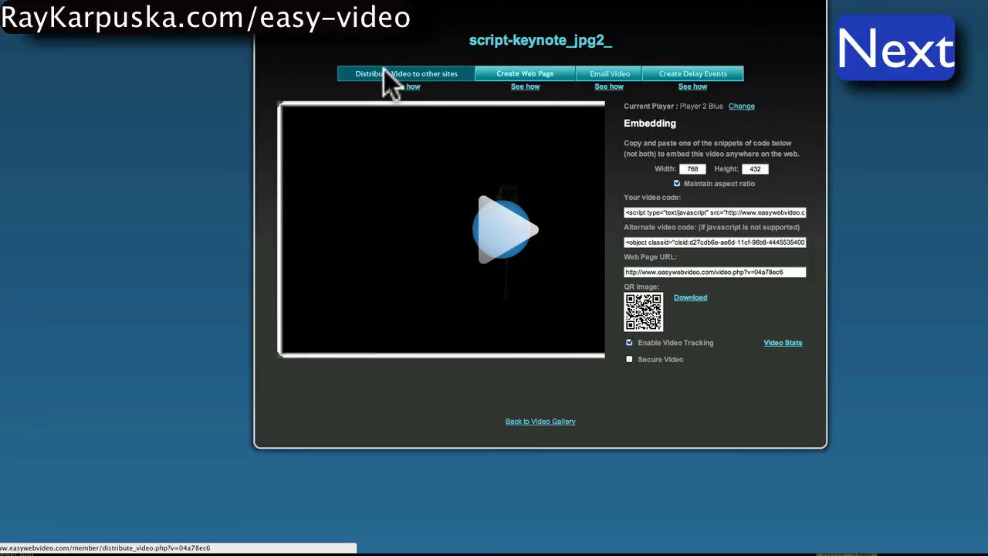
Open Distribute Video to other sites, visit Title, Description and Tags, keeping category Auto & vehicles.
left_click(385, 72)
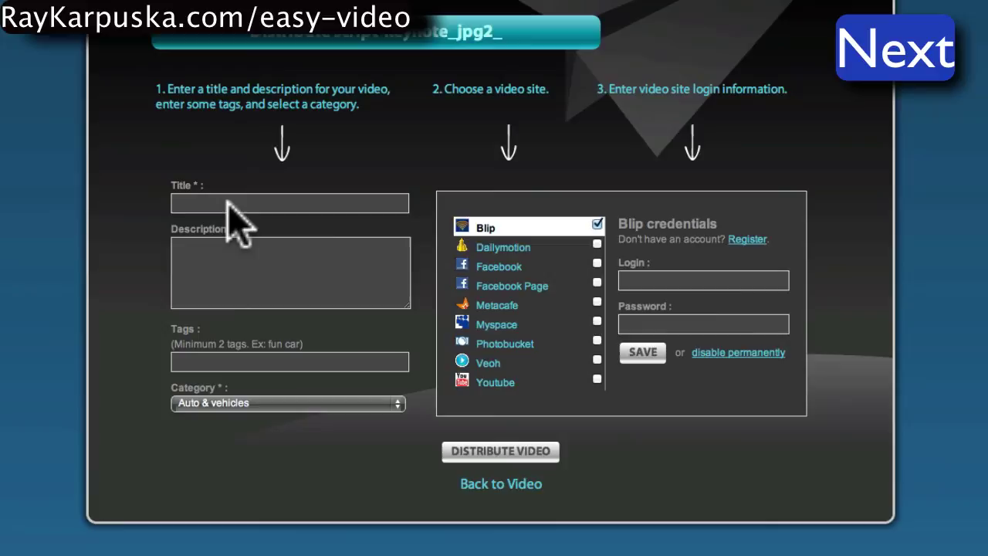
left_click(228, 201)
left_click(238, 246)
left_click(204, 360)
left_click(298, 402)
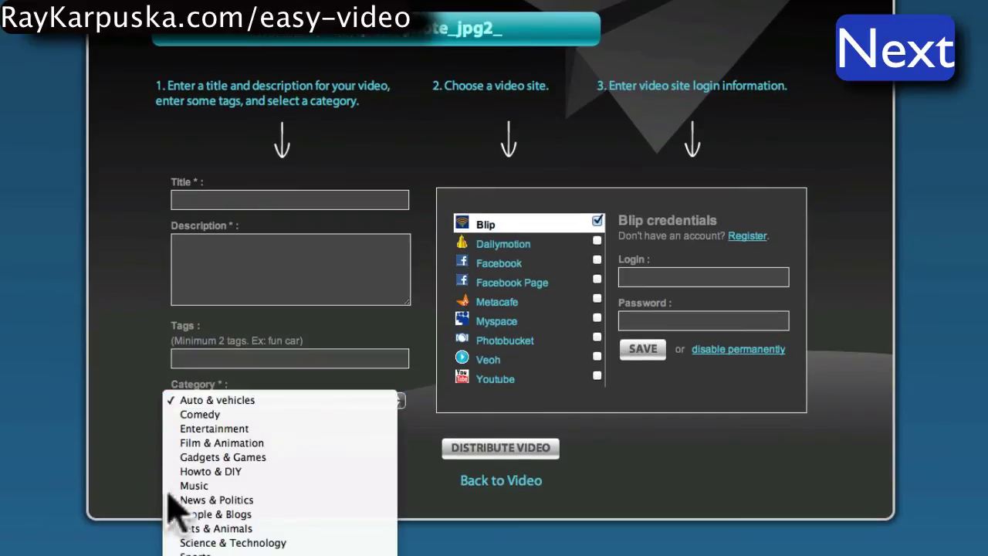
left_click(28, 359)
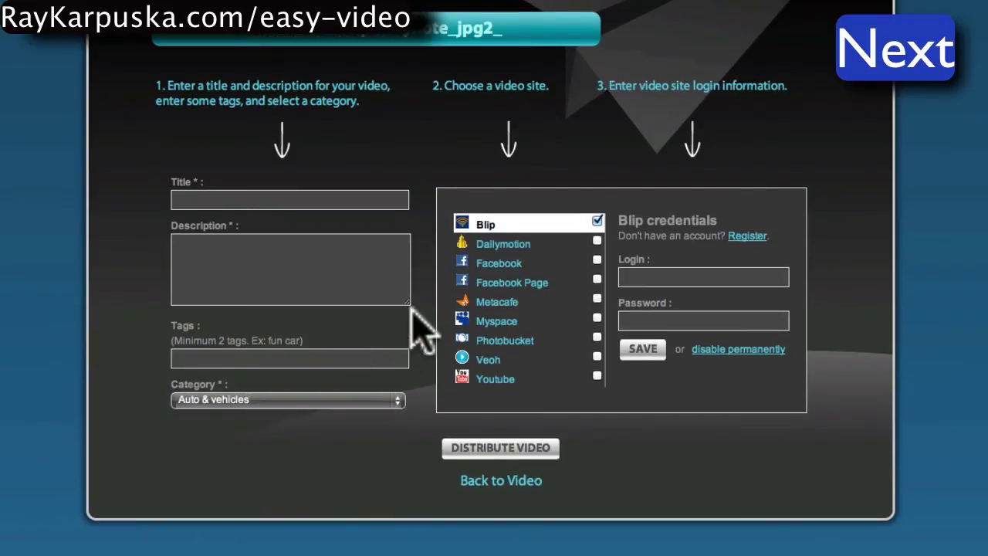
Return to the video page, pause playback, and open My Presentation video from the gallery.
left_click(508, 481)
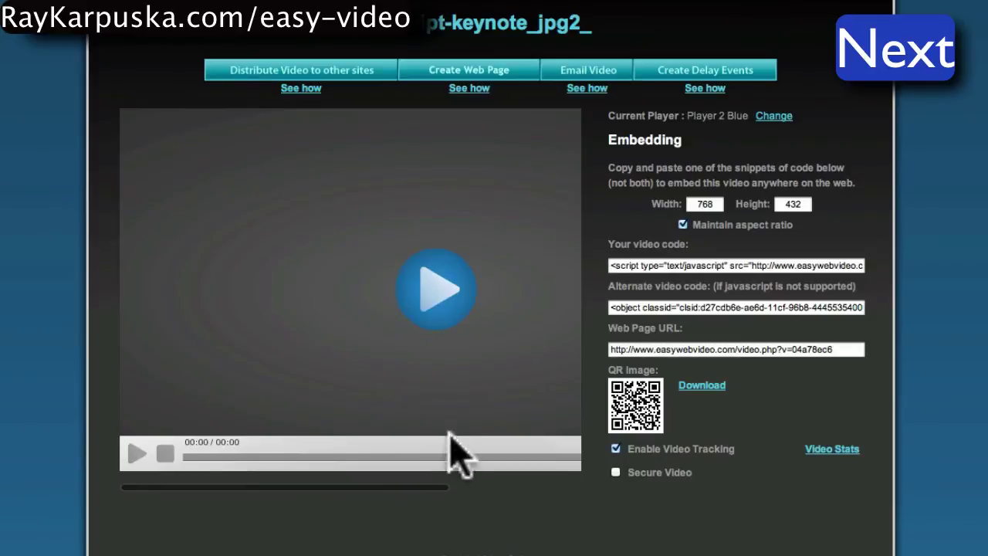
left_click(136, 452)
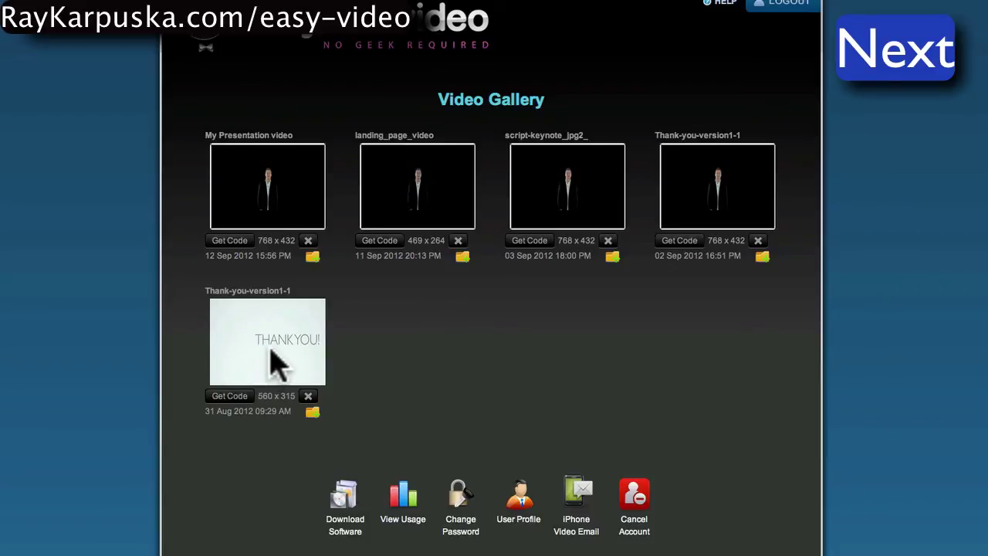
left_click(268, 189)
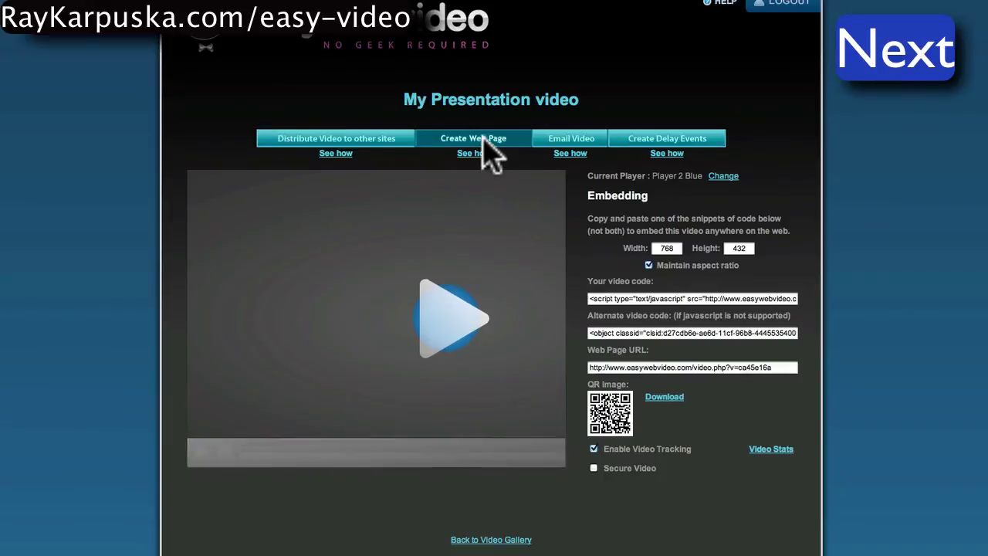
left_click(490, 139)
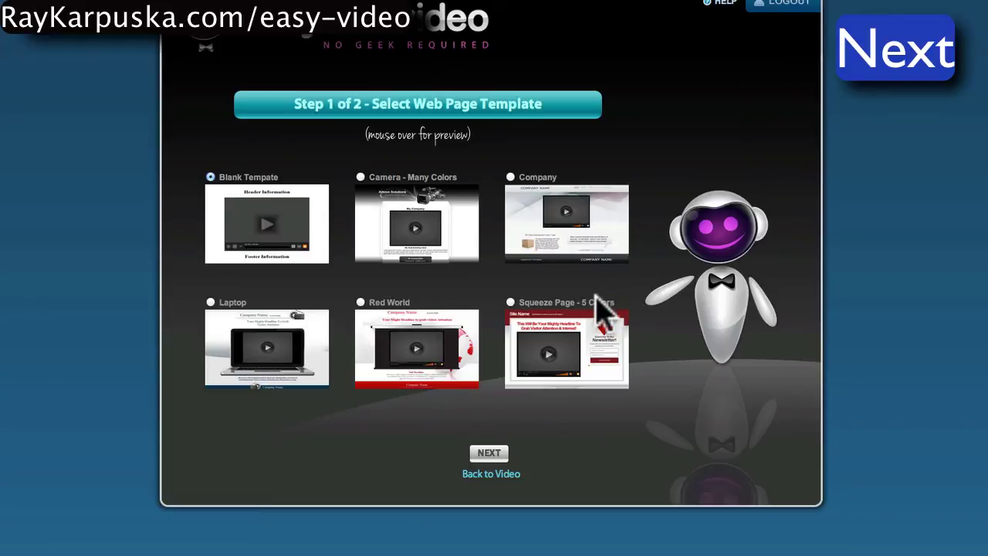
mouse_move(556, 352)
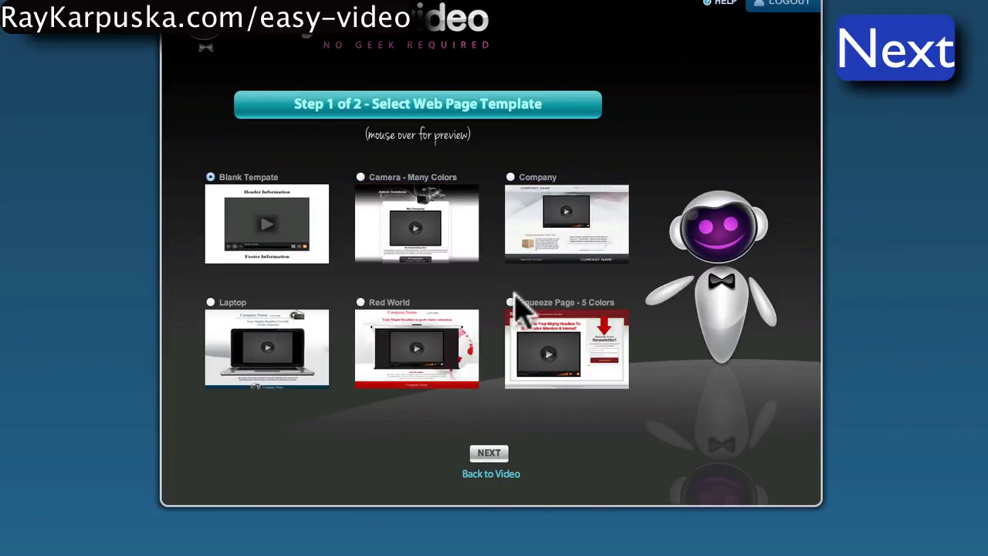
left_click(511, 302)
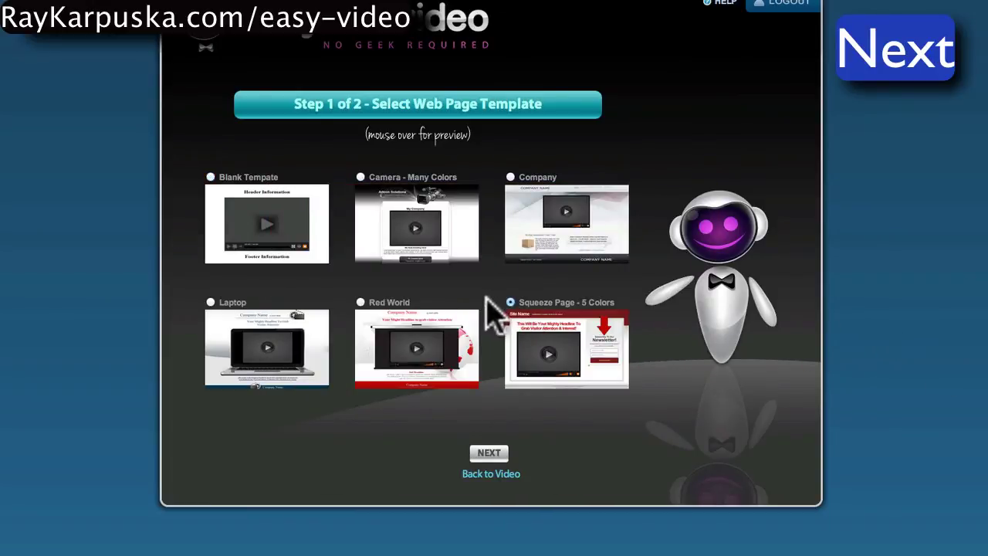
left_click(489, 454)
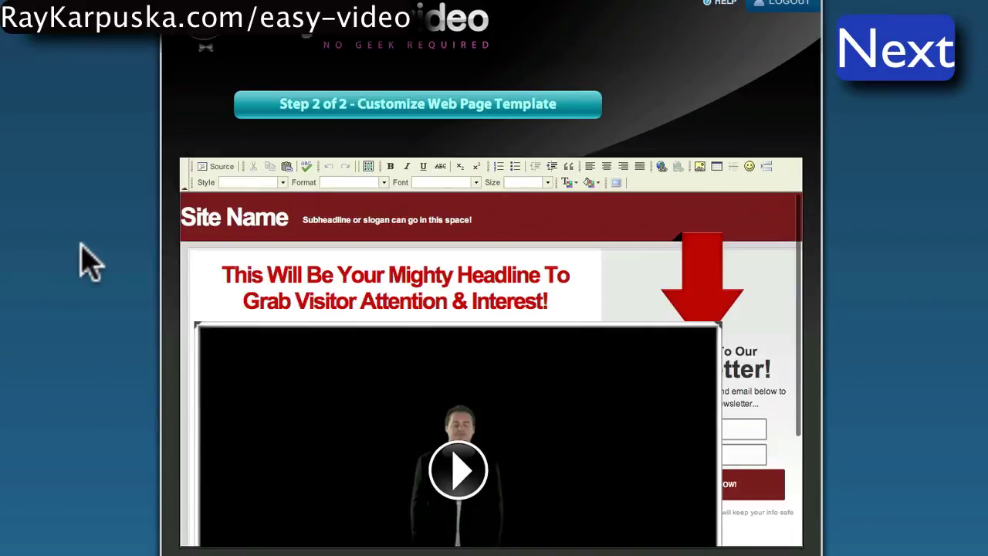
scroll(243, 286, "down", 3)
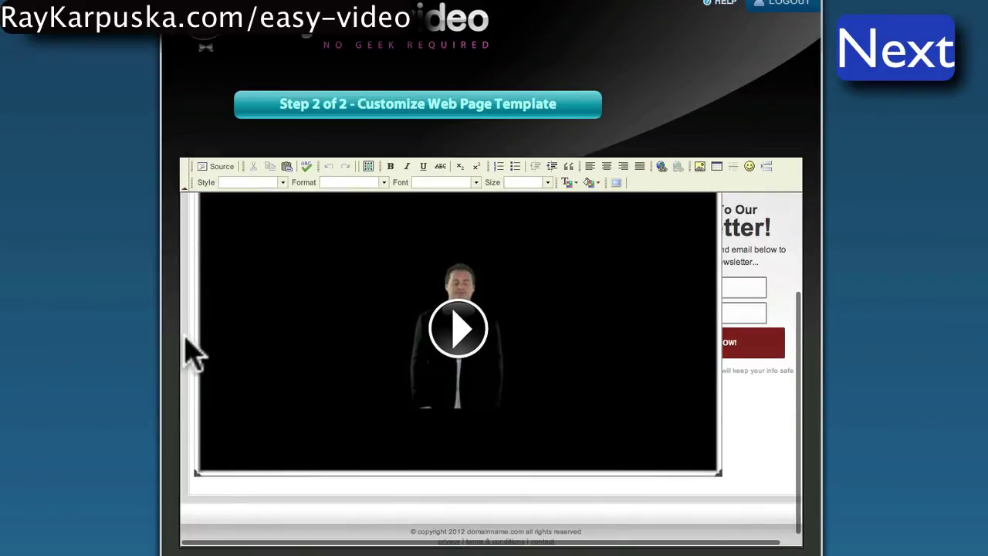
scroll(190, 352, "up", 3)
scroll(533, 320, "down", 4)
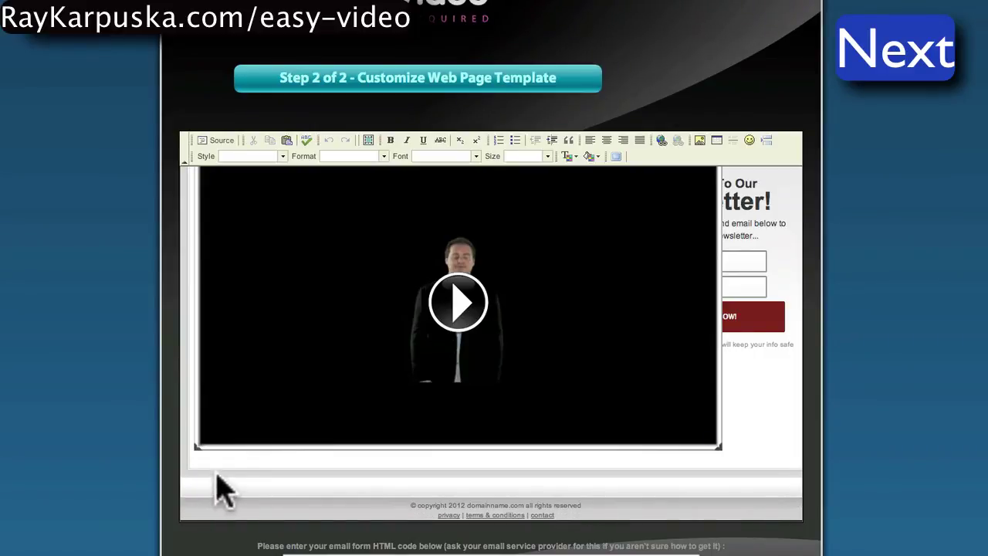
scroll(262, 428, "up", 3)
scroll(293, 405, "down", 3)
scroll(500, 309, "up", 3)
scroll(498, 324, "down", 1)
scroll(500, 359, "down", 5)
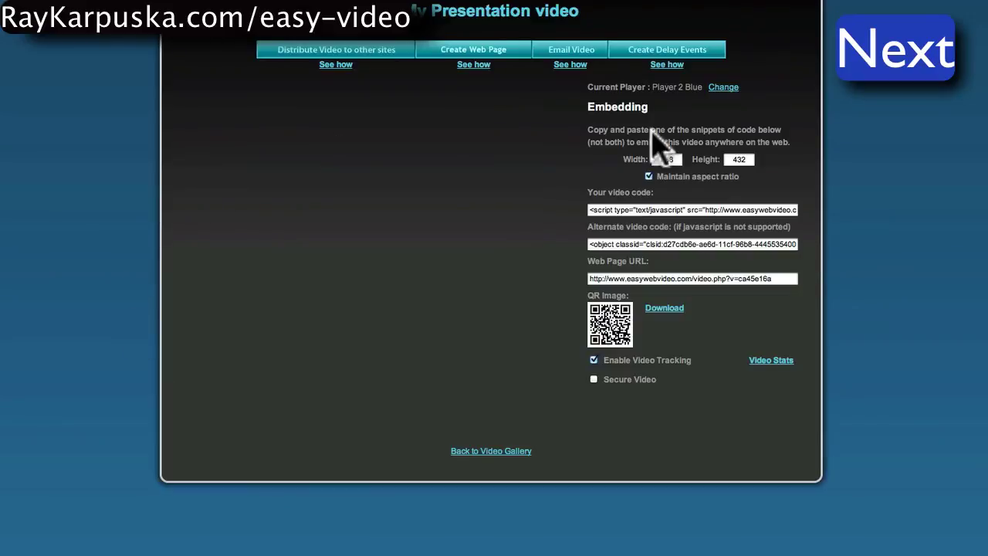
Set the My Presentation video embed size to 560 x 315.
left_click(199, 360)
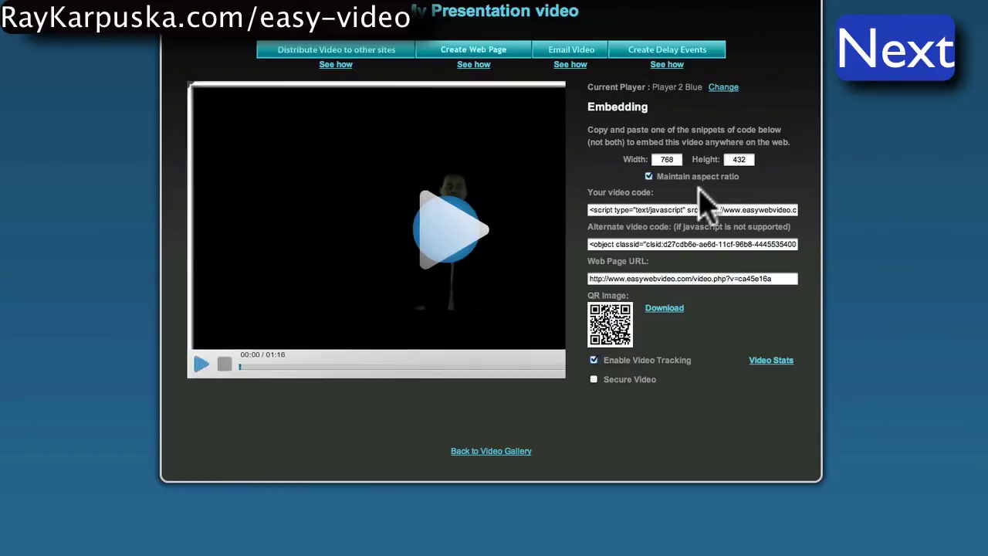
double_click(669, 159)
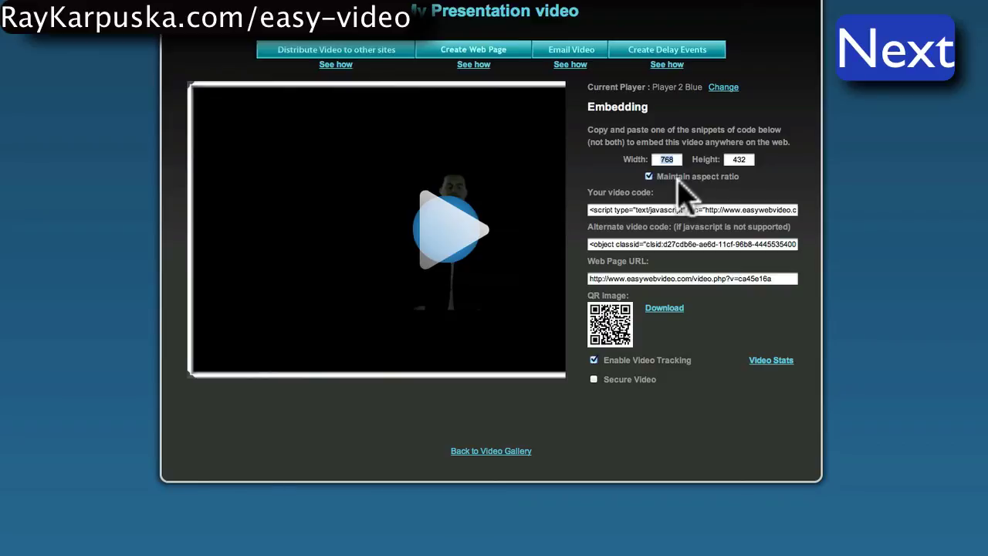
type("560")
left_click(718, 162)
double_click(720, 158)
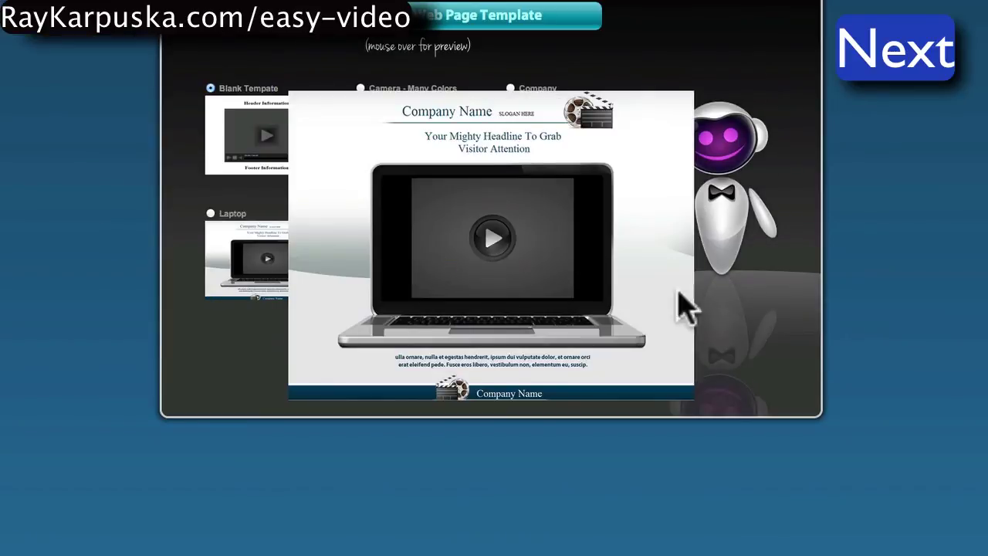
Create a web page from the 'Squeeze Page - 5 Colors' template.
mouse_move(576, 160)
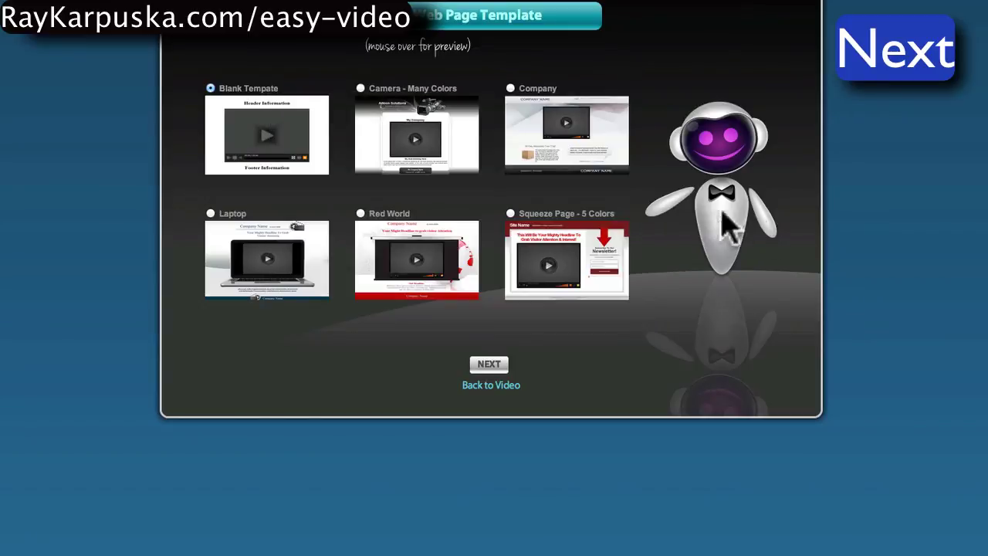
left_click(510, 214)
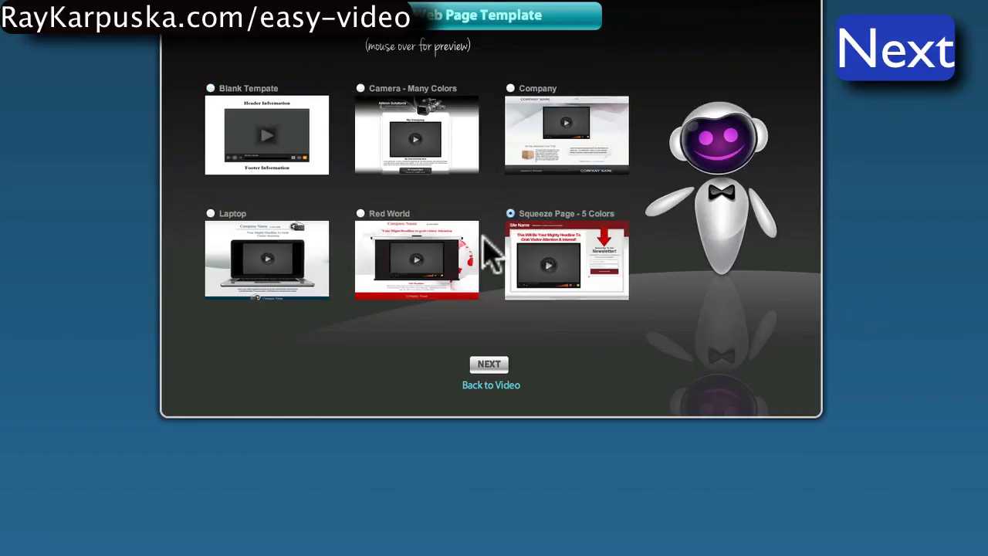
left_click(492, 363)
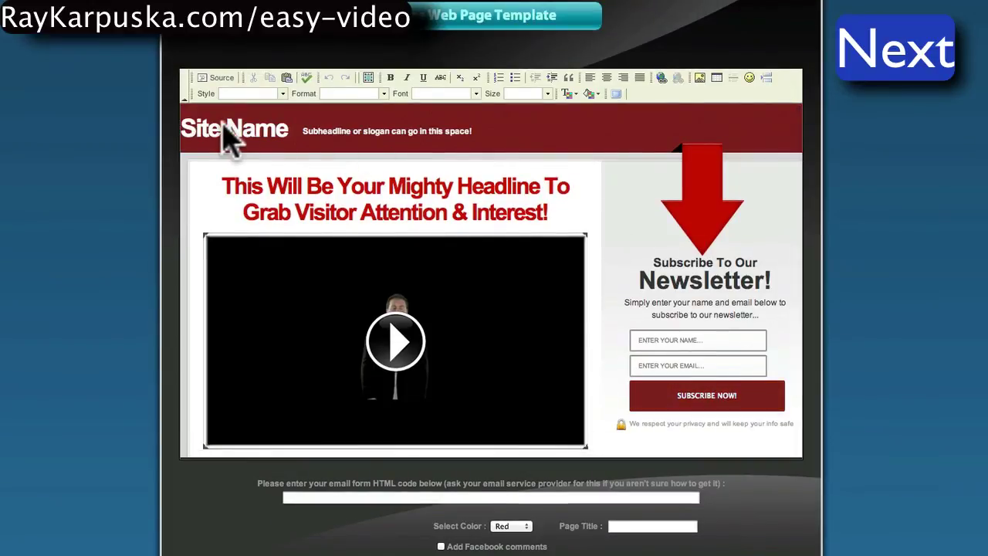
Change the Site Name heading to 'This is my site name' and delete the placeholder subheadline.
left_click(237, 137)
left_click_drag(289, 135, 178, 147)
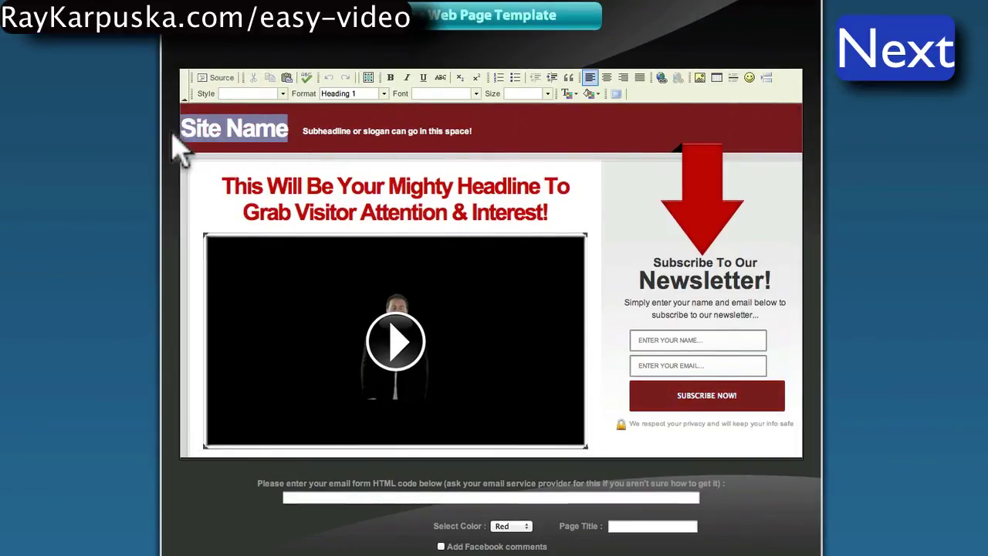
type("T")
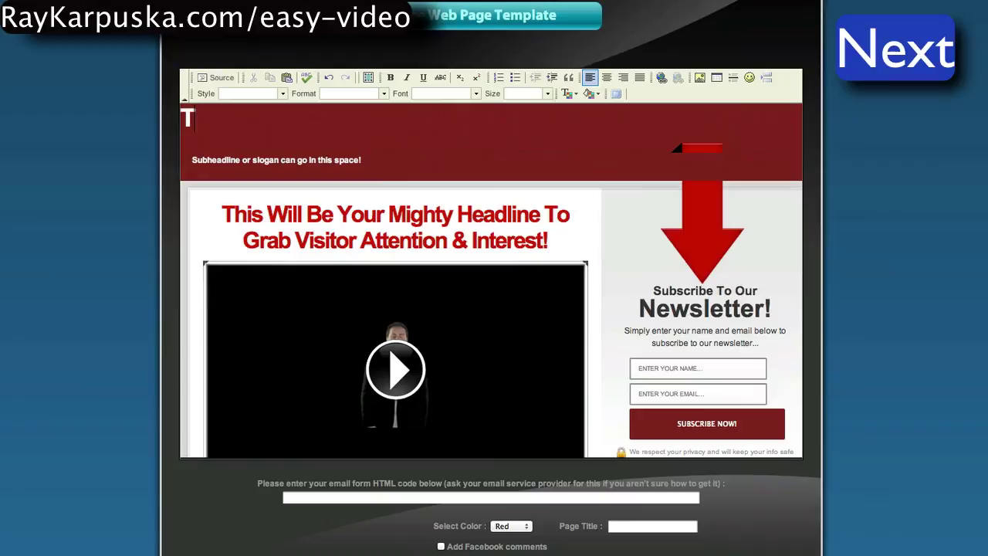
type("h")
key("BackSpace")
key("BackSpace")
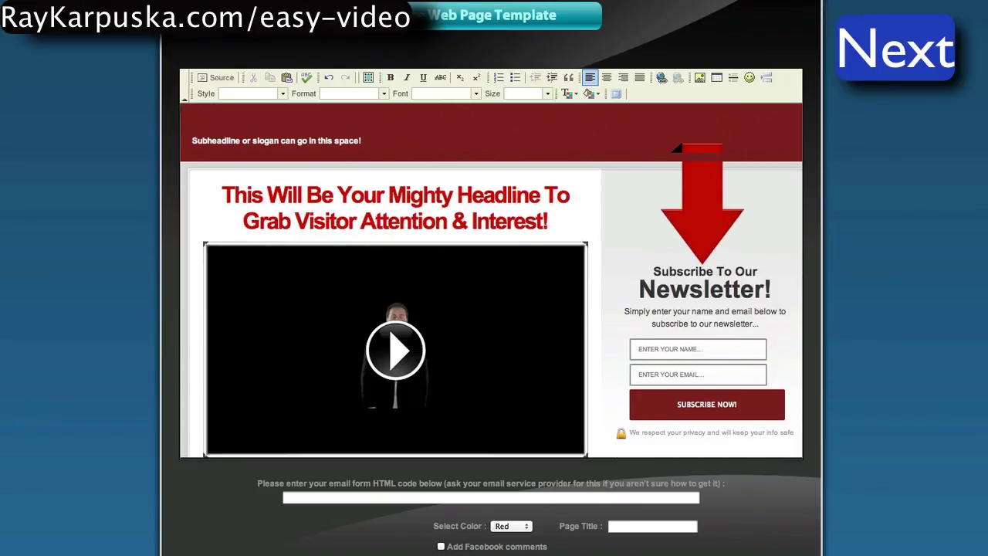
key("ctrl+z")
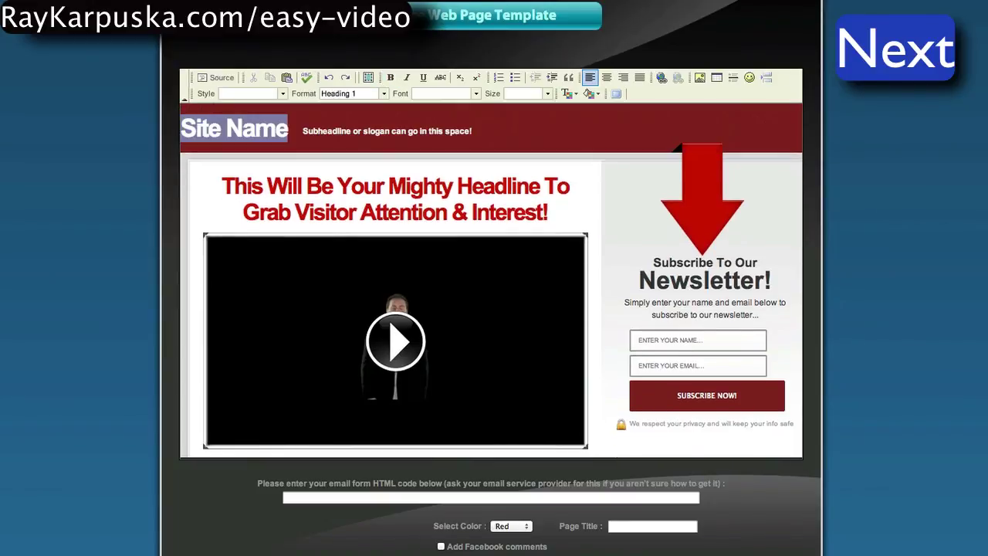
type("This is my si")
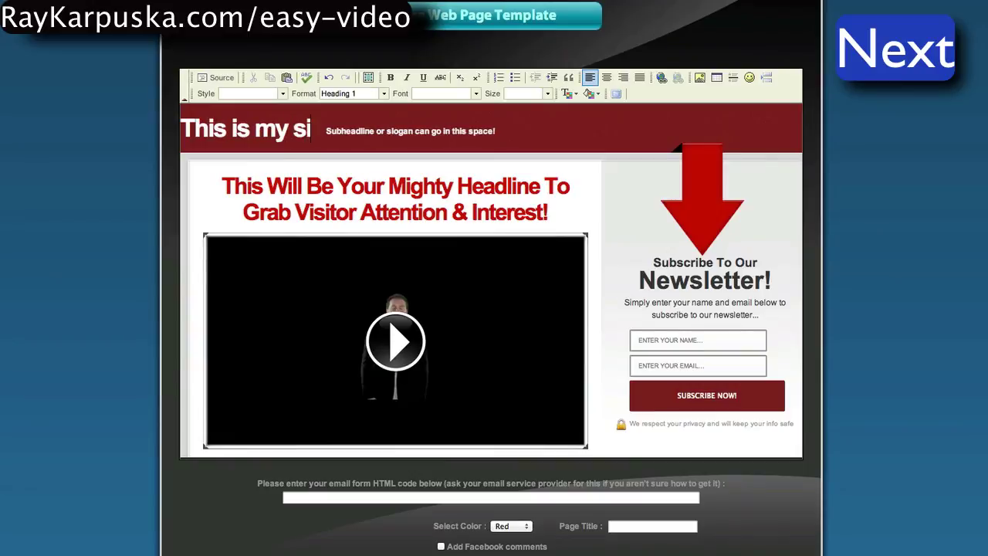
type("te nam")
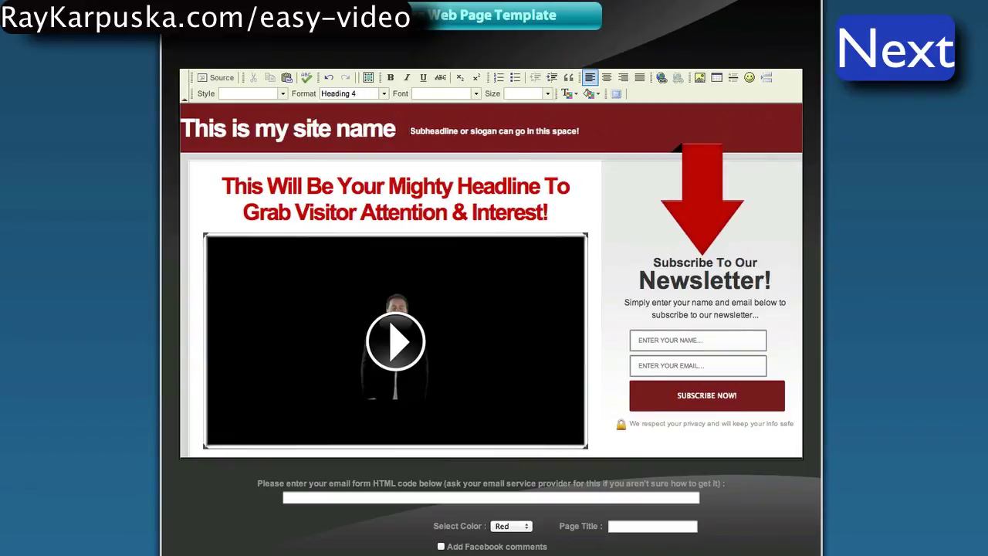
type("e")
key("shift+End")
key("Delete")
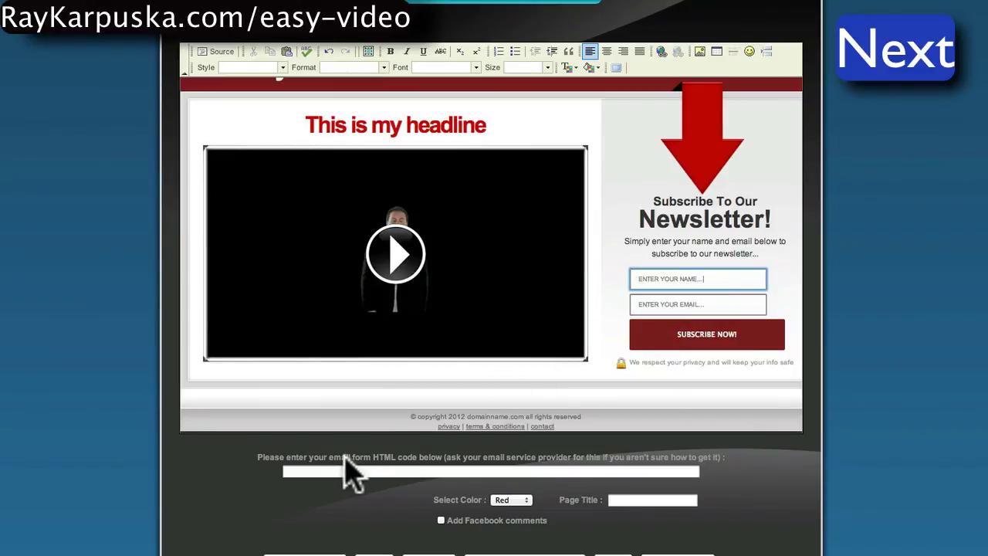
left_click_drag(270, 460, 504, 465)
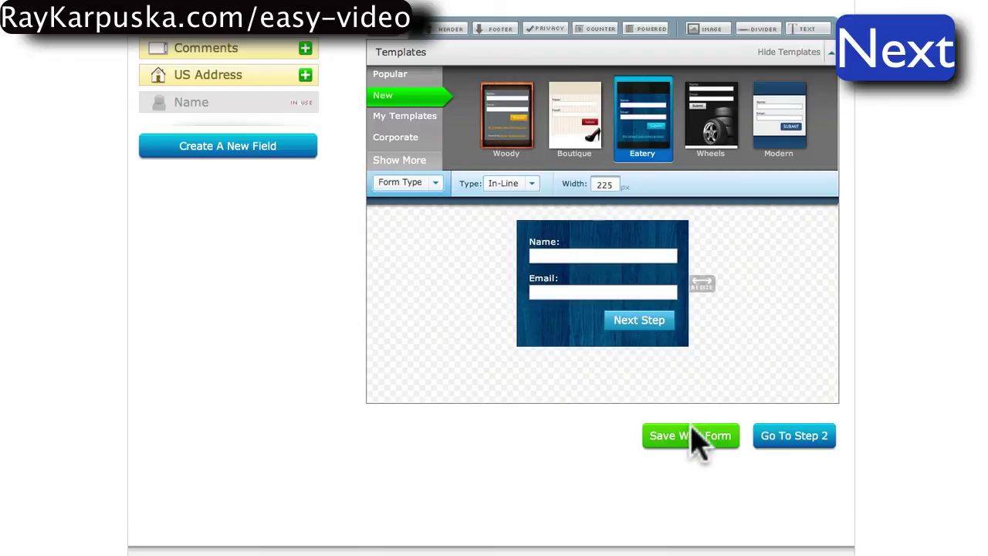
Save the AWeber web form and show its Raw HTML Version under Publish.
left_click(691, 442)
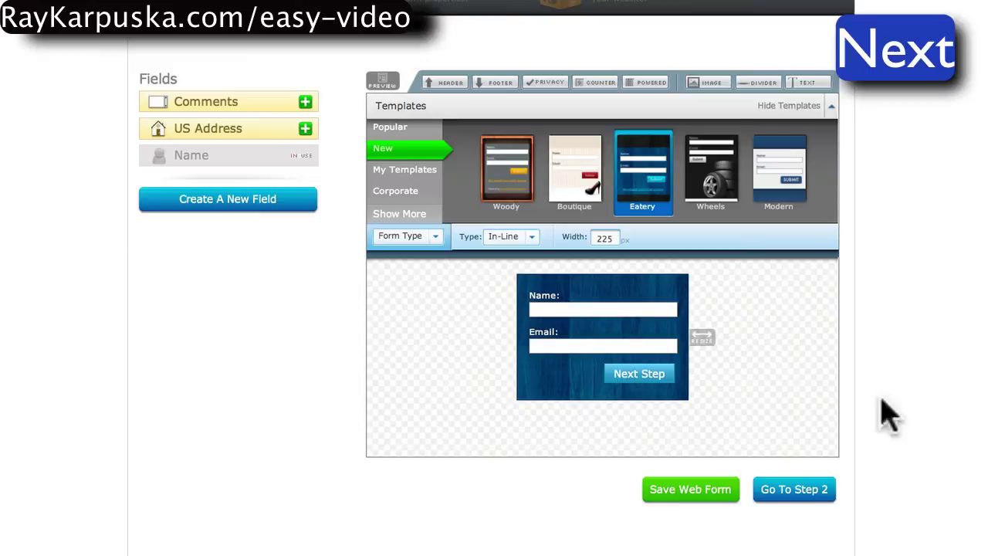
left_click(805, 500)
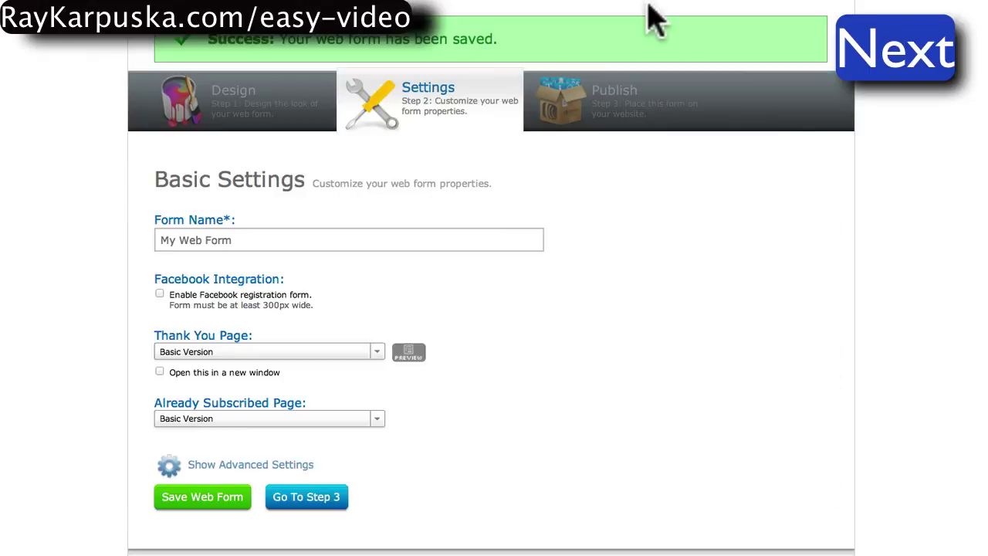
left_click(615, 108)
left_click(627, 297)
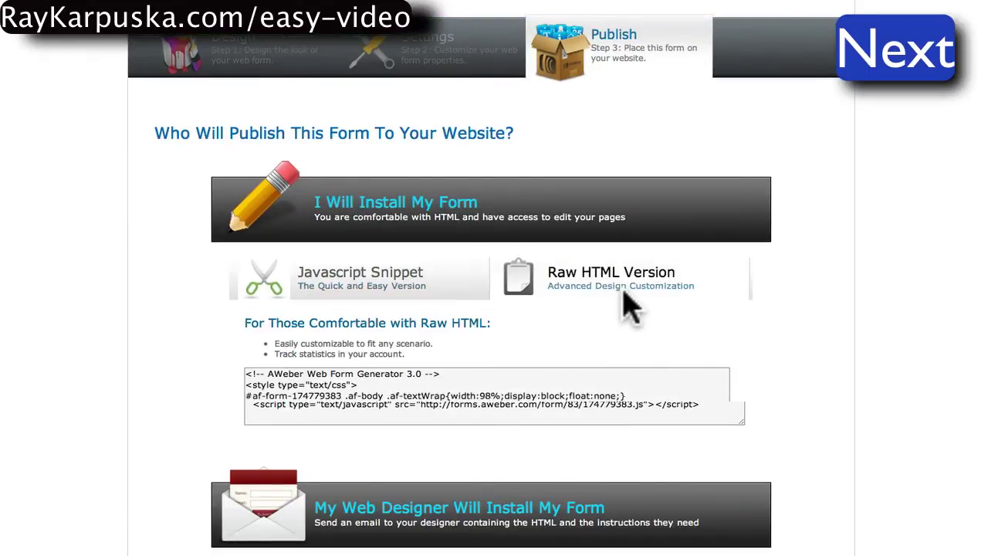
Select all of the form's raw HTML code and copy it.
scroll(200, 282, "down", 3)
left_click(331, 231)
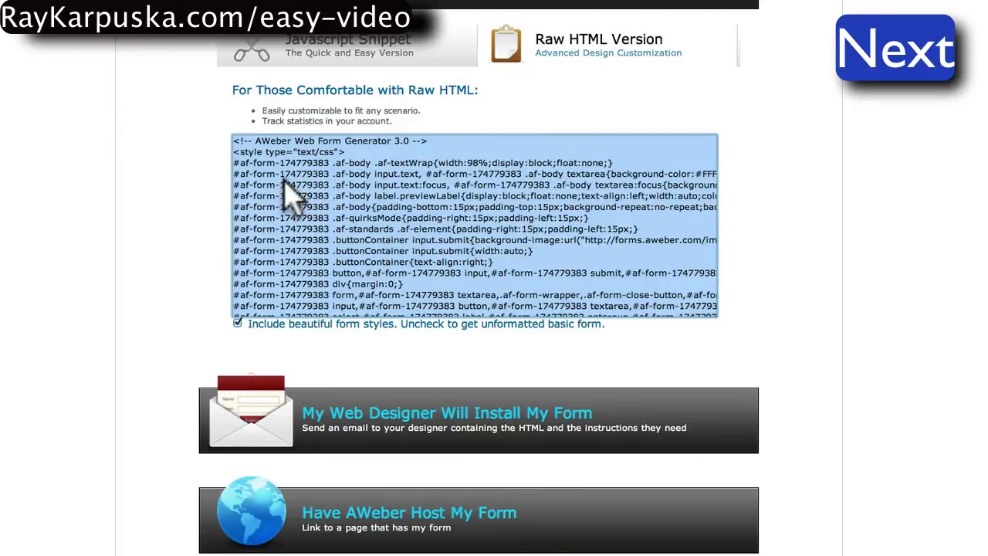
left_click(294, 215)
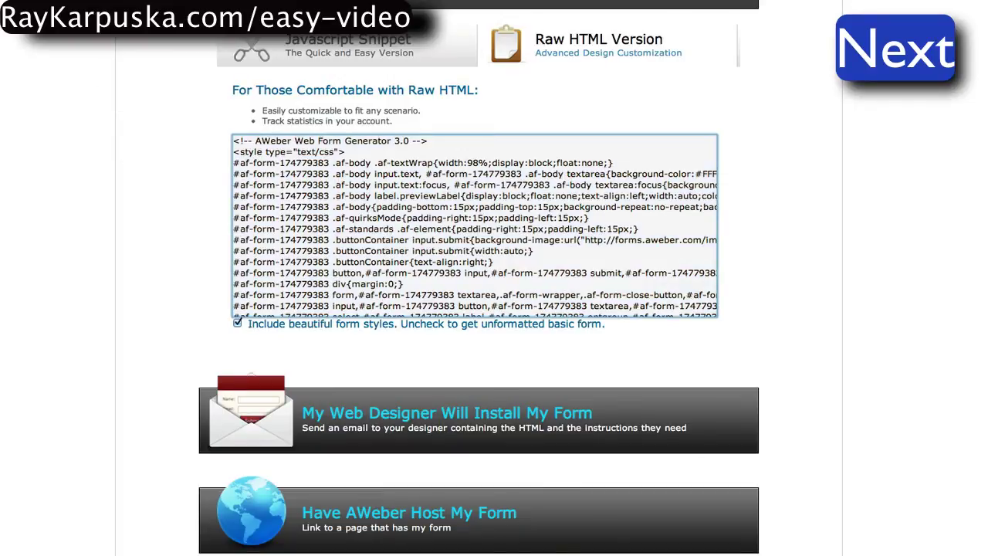
left_click(397, 203)
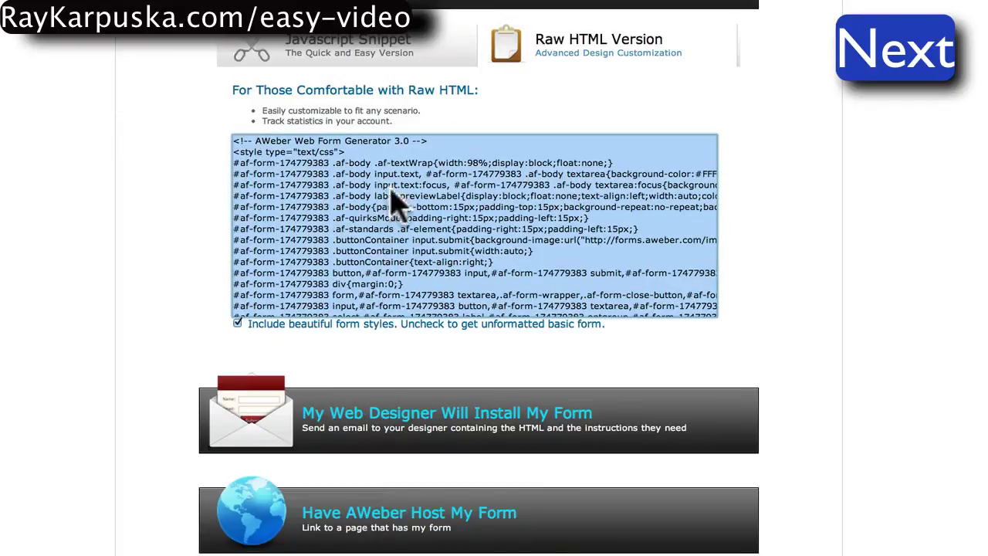
right_click(361, 226)
left_click(397, 276)
left_click(443, 231)
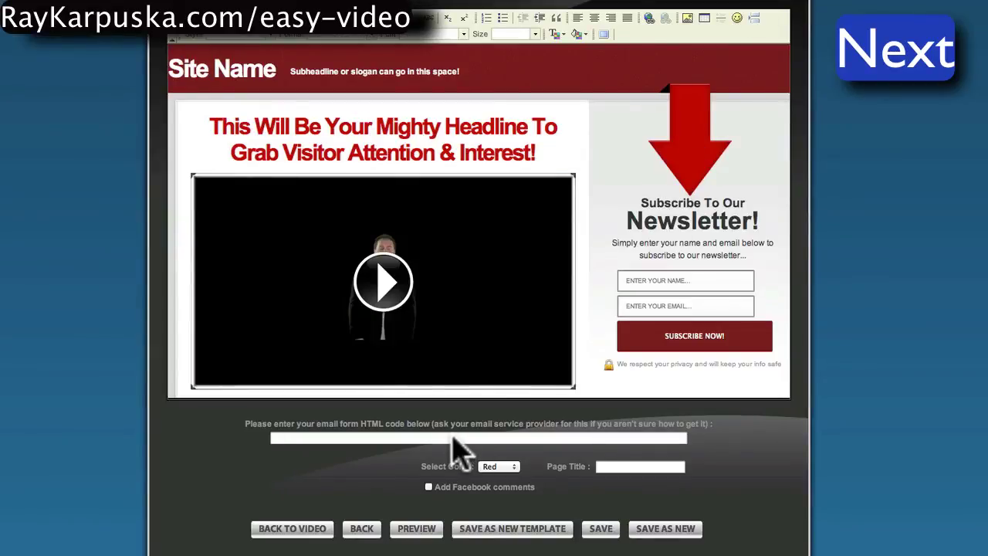
Paste the AWeber form HTML into the email form field and set the page title 'This is my Title'.
right_click(408, 438)
left_click(435, 430)
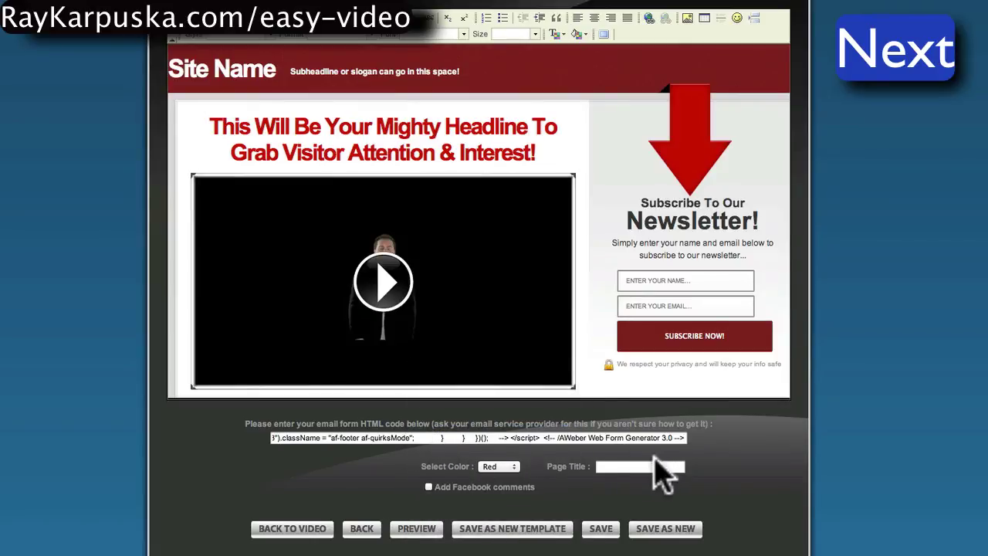
left_click(611, 466)
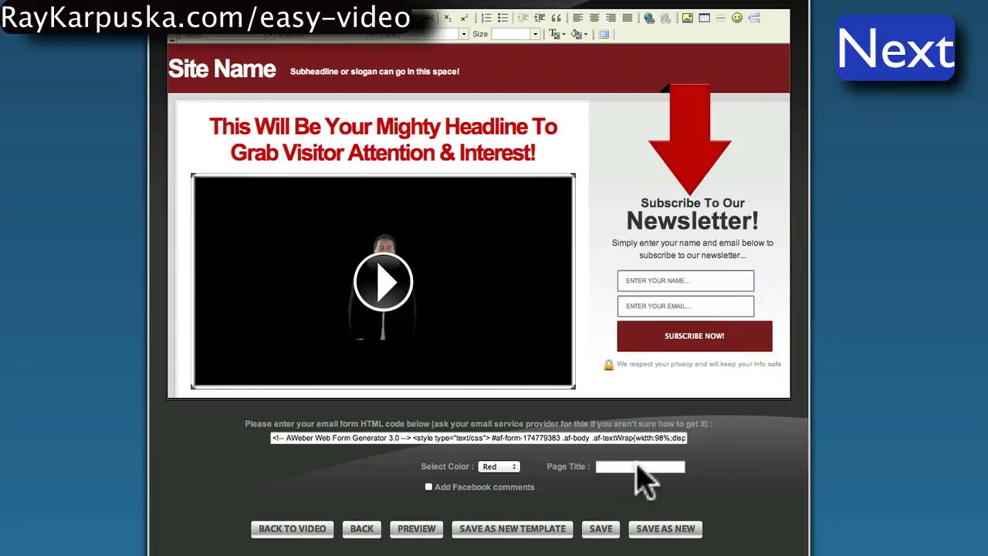
type("Th")
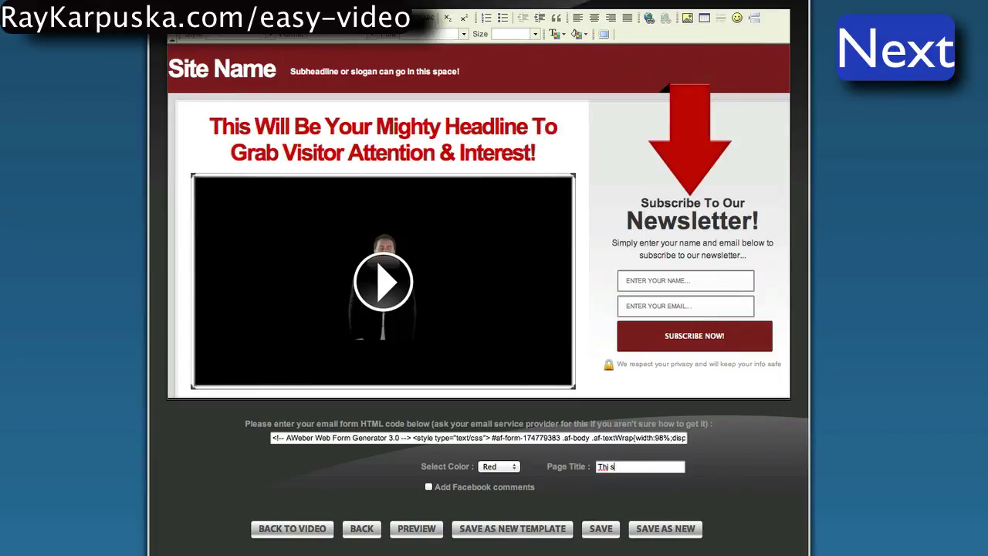
key("Down")
key("Return")
Switch the page colour theme to Black and enable Facebook comments.
left_click(508, 463)
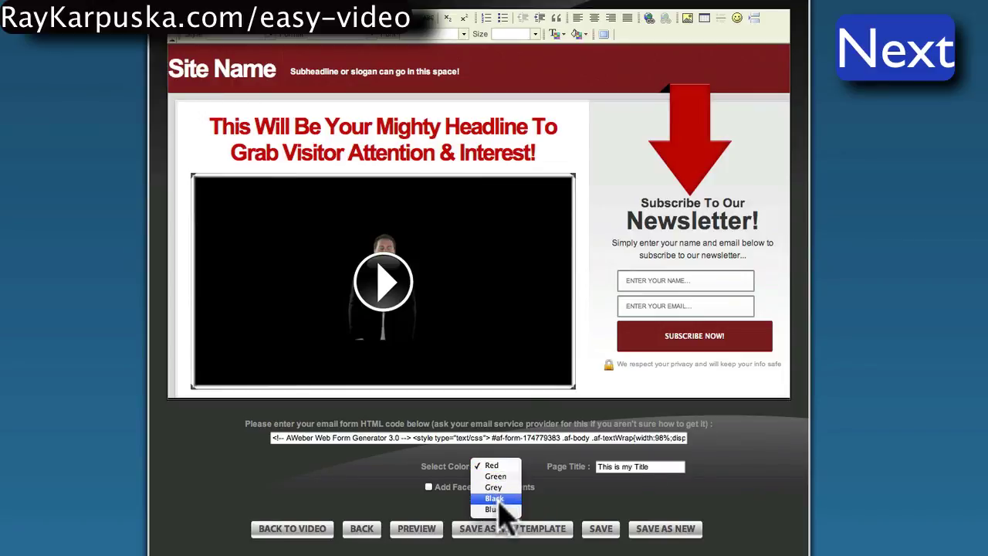
left_click(498, 510)
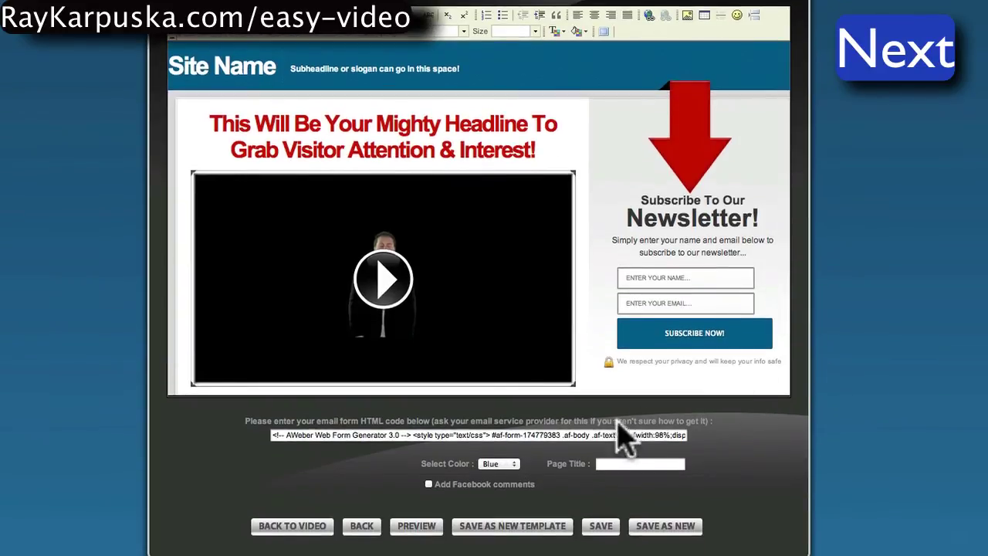
left_click(498, 463)
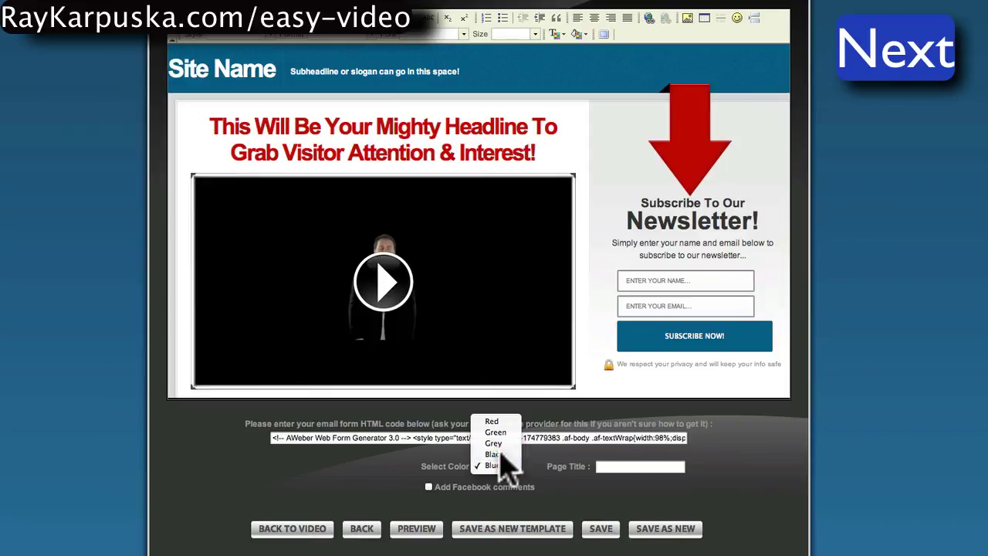
left_click(494, 454)
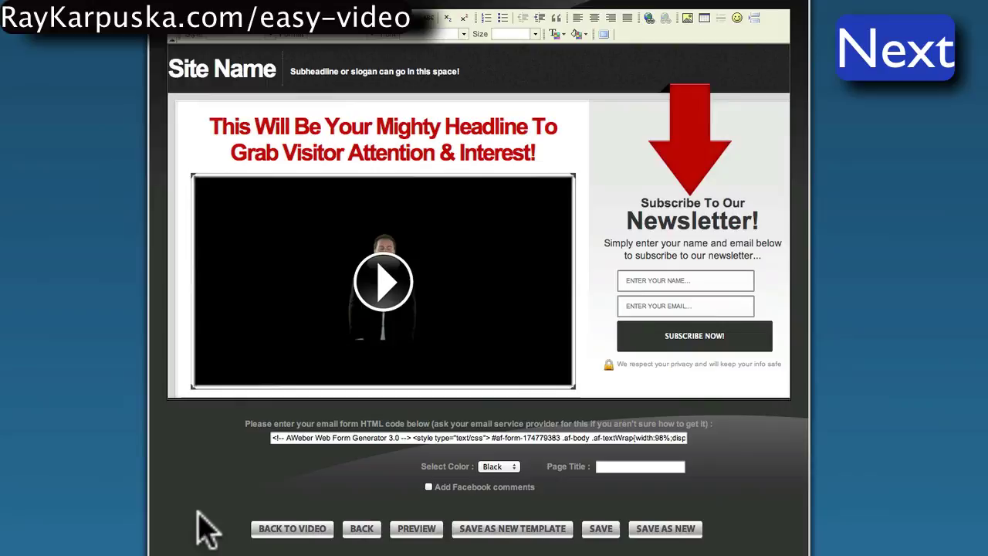
left_click(428, 486)
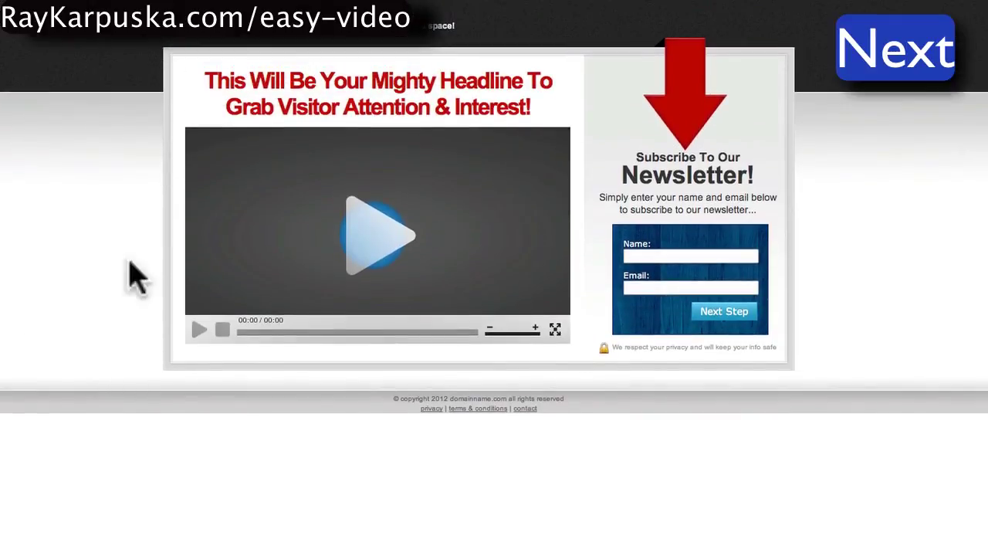
left_click(199, 328)
left_click(200, 330)
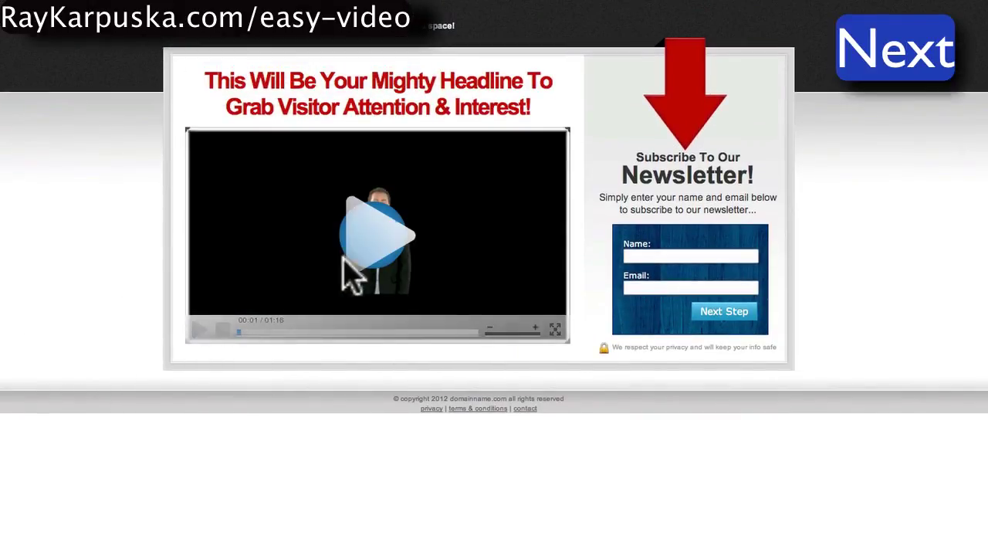
left_click(653, 255)
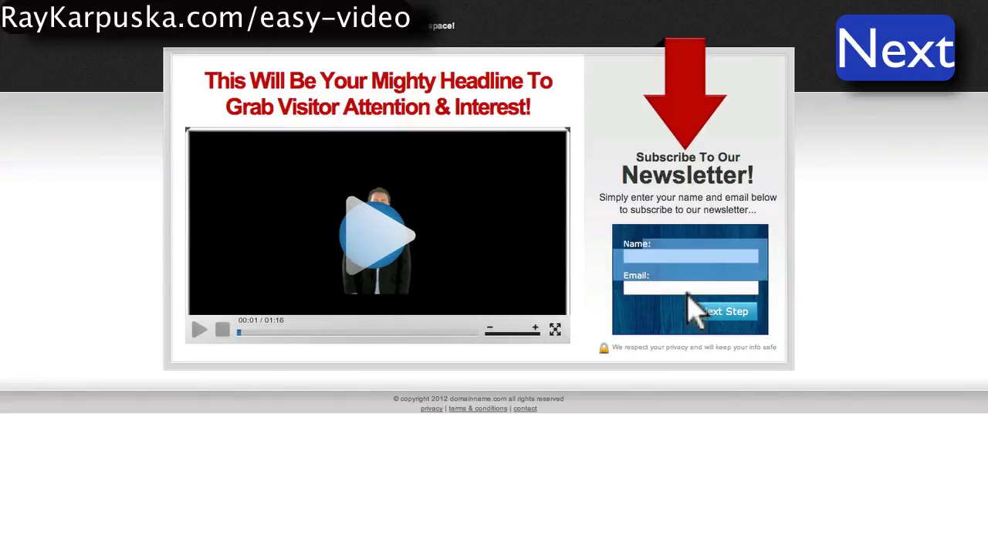
left_click(803, 352)
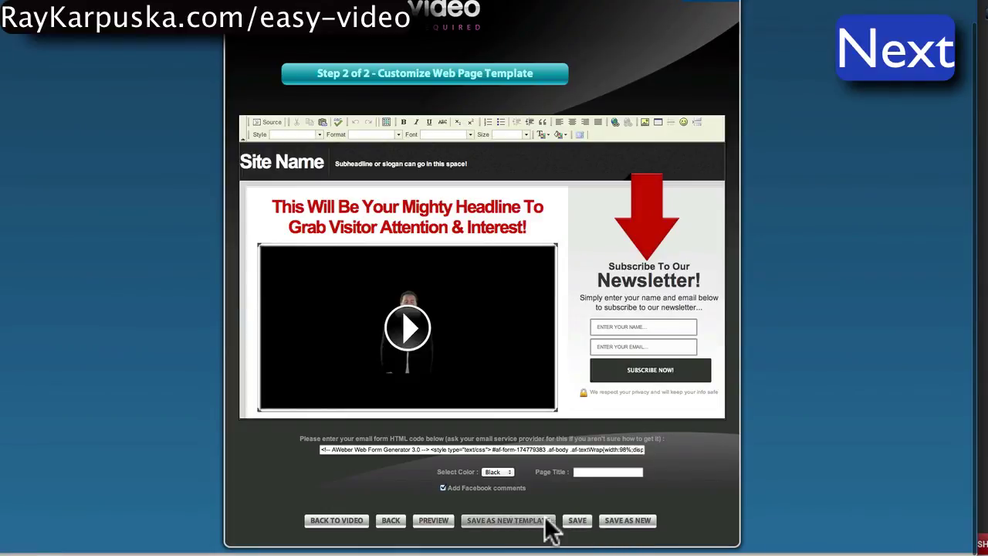
Save as a new web page, copy its URL and open the live page in a new tab.
left_click(625, 530)
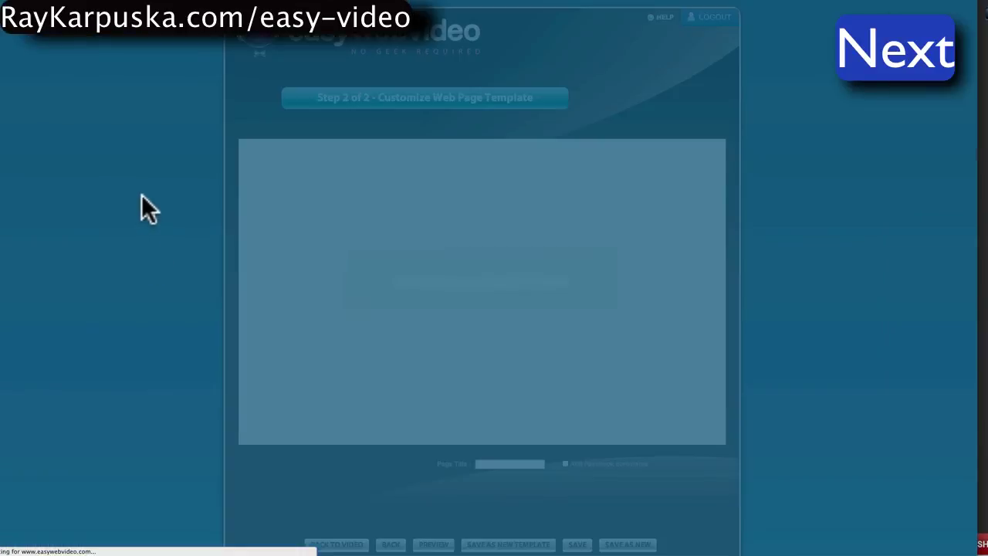
left_click(455, 283)
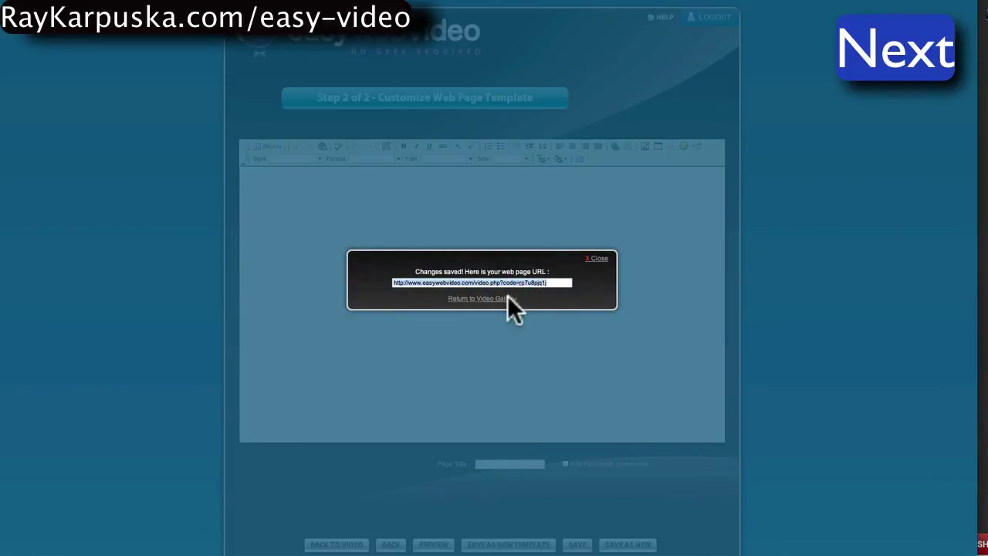
left_click(596, 260)
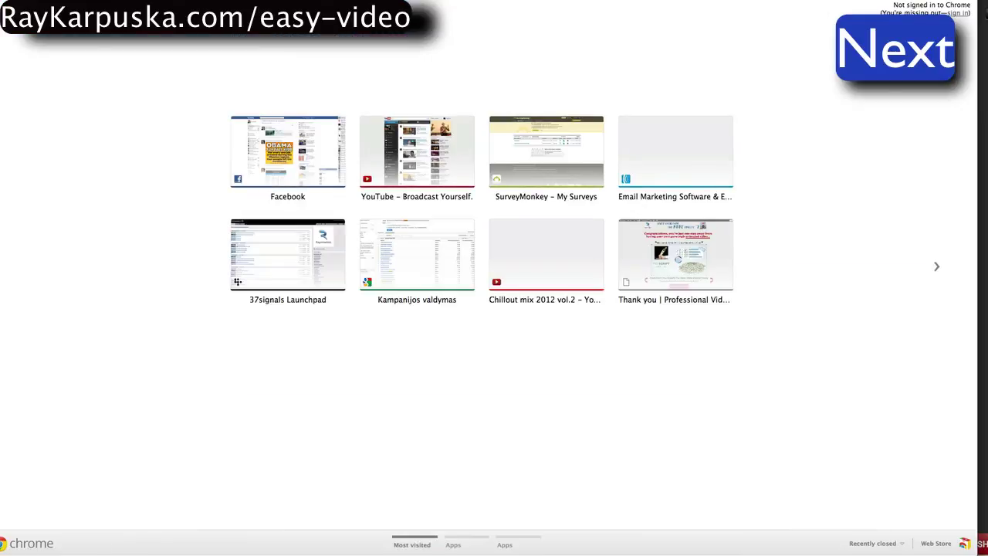
key("Return")
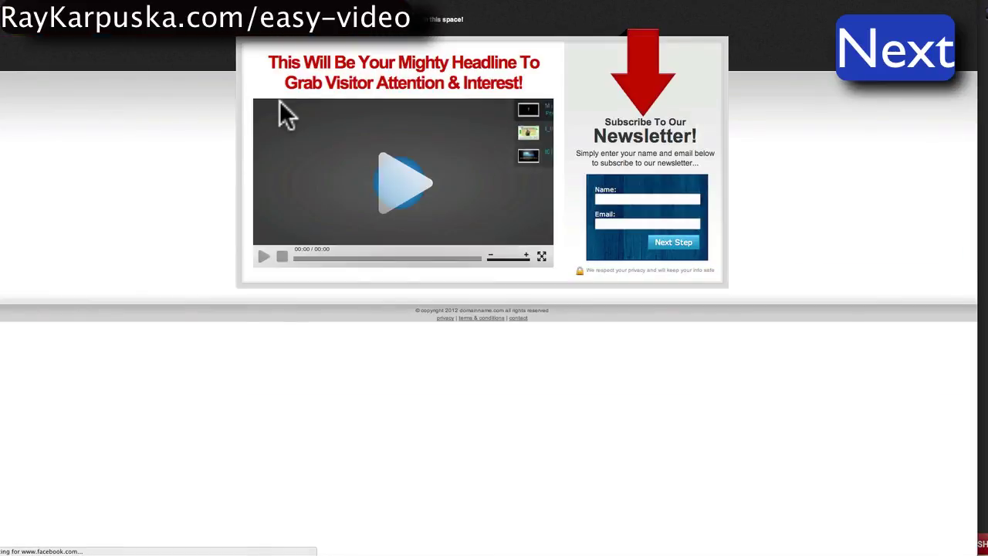
left_click(263, 256)
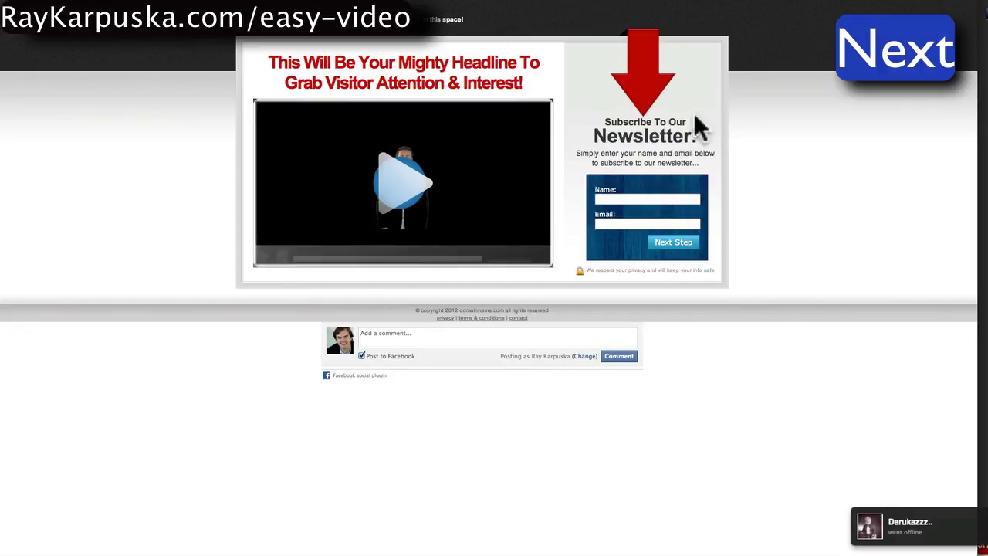
left_click(623, 200)
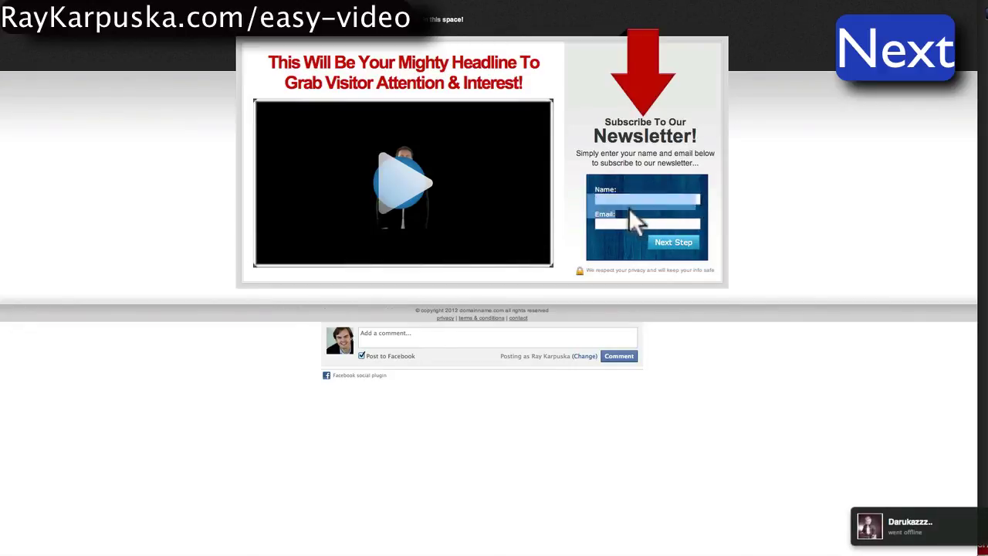